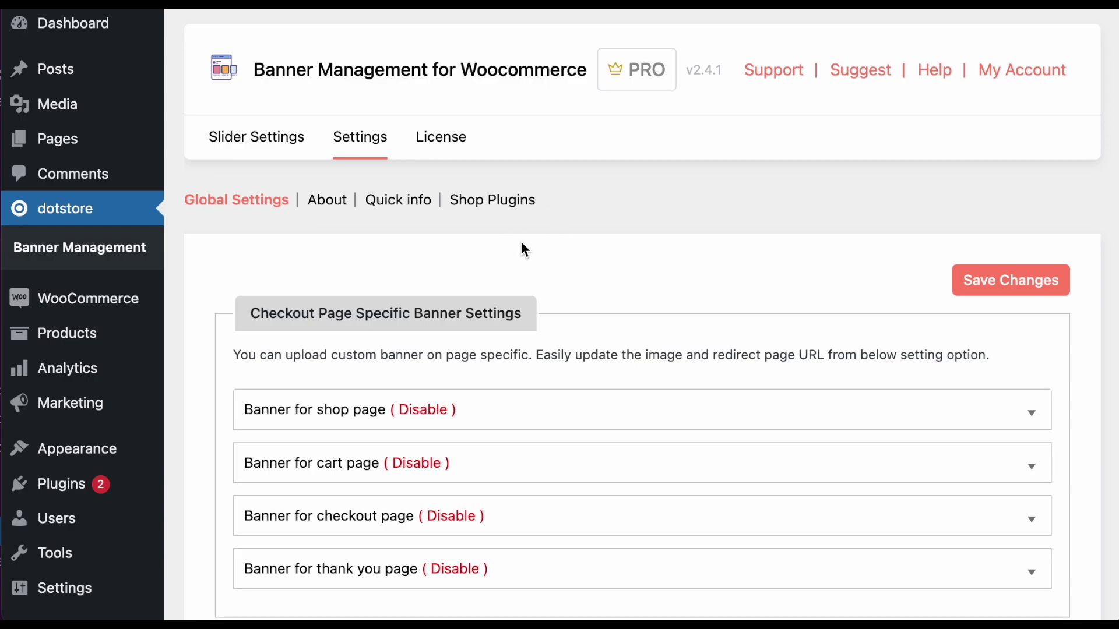
Scroll down Global Settings and expand the 'Banner for shop page' section
scroll(520, 243, "down", 1)
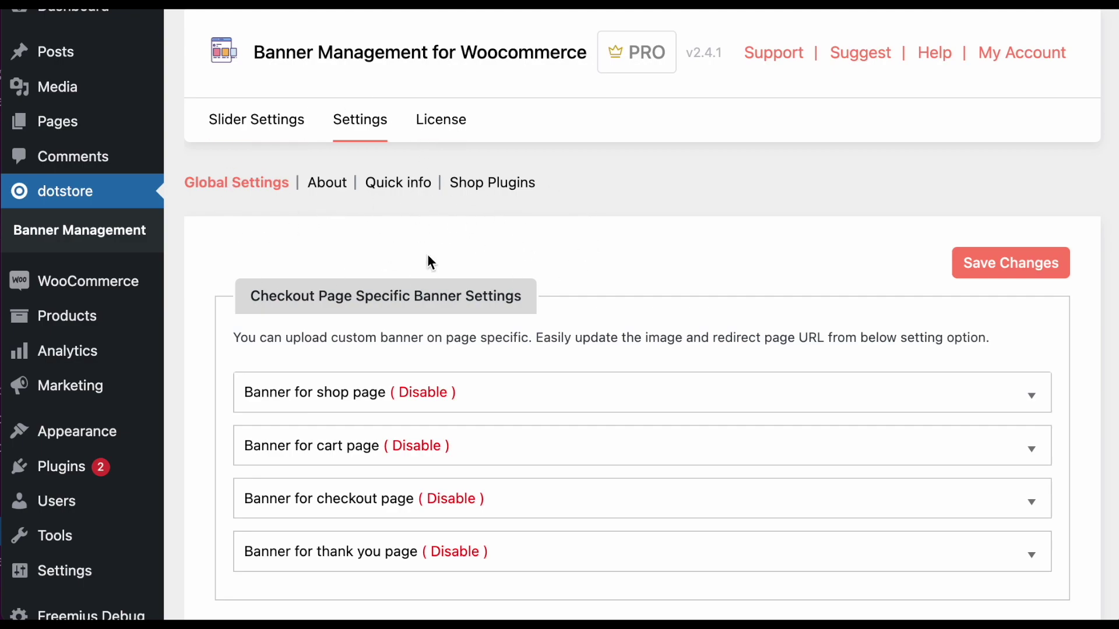
scroll(430, 260, "down", 1)
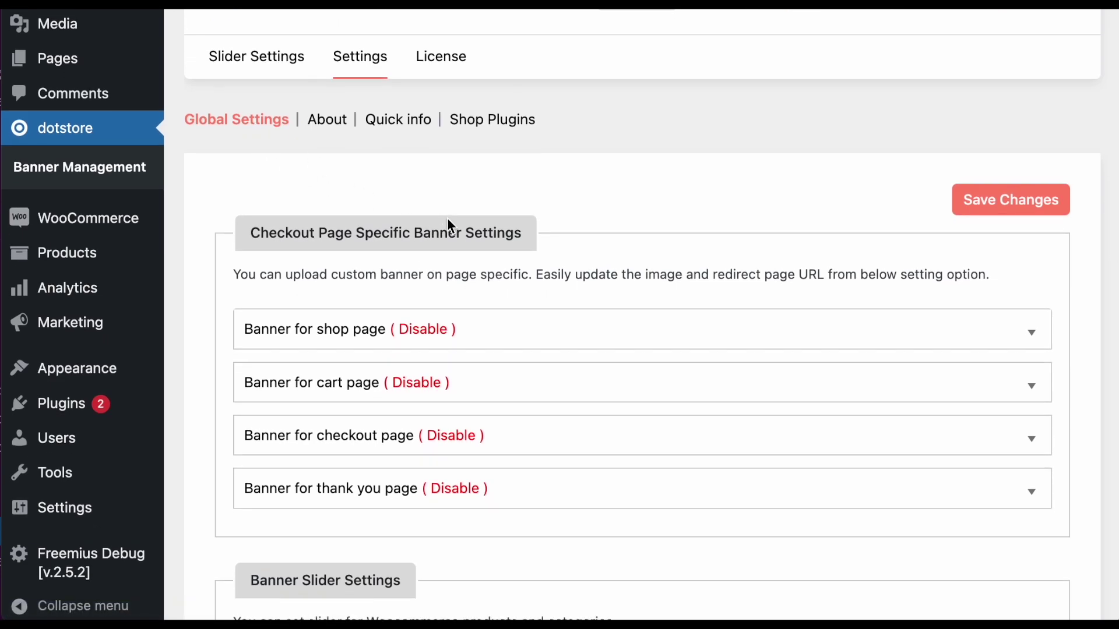
scroll(450, 225, "down", 2)
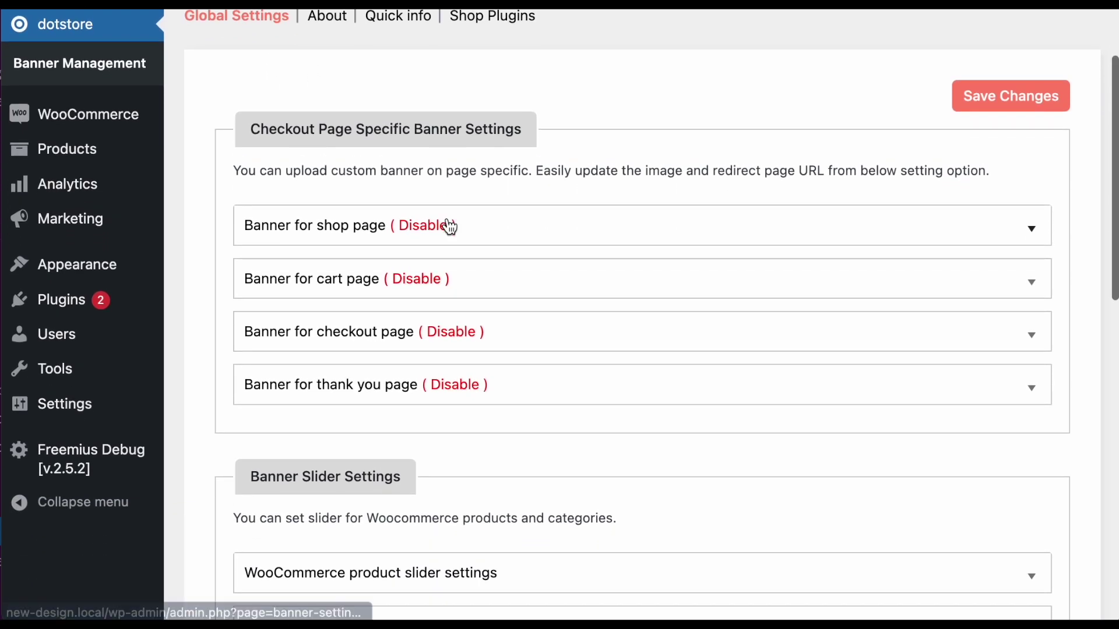
left_click(566, 231)
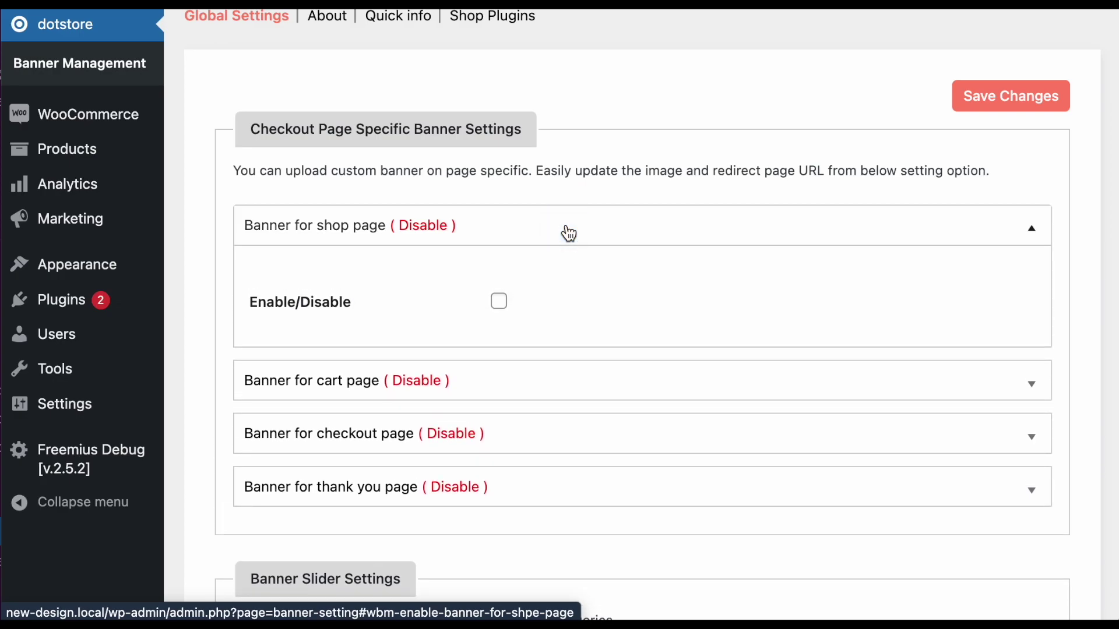
Enable the shop page banner and set Select Banner to Multiple Banner
scroll(567, 233, "down", 2)
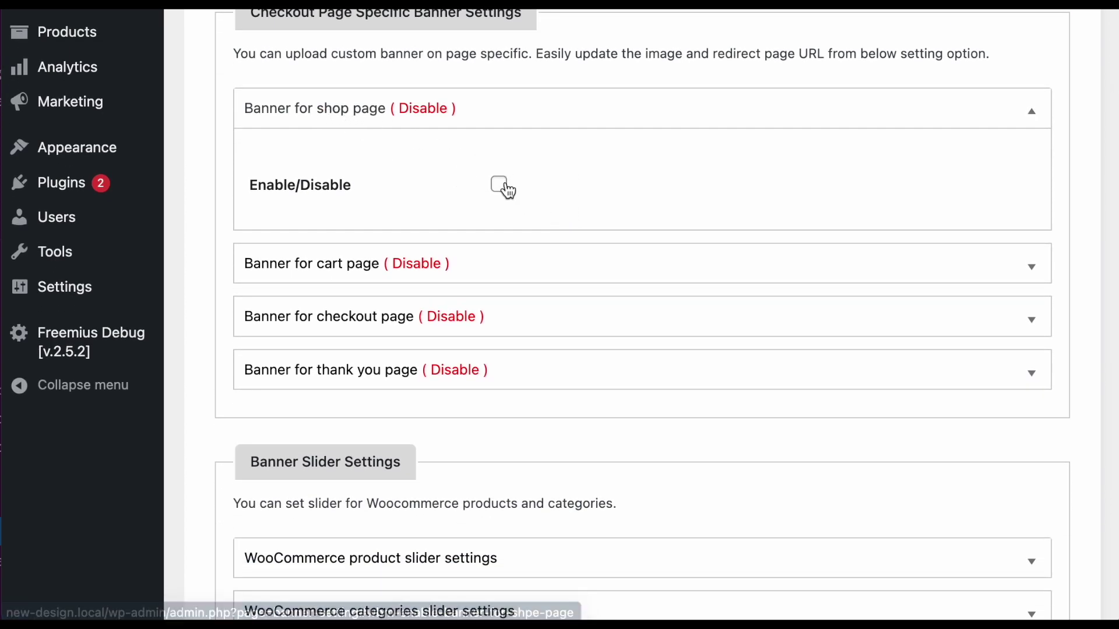
left_click(499, 185)
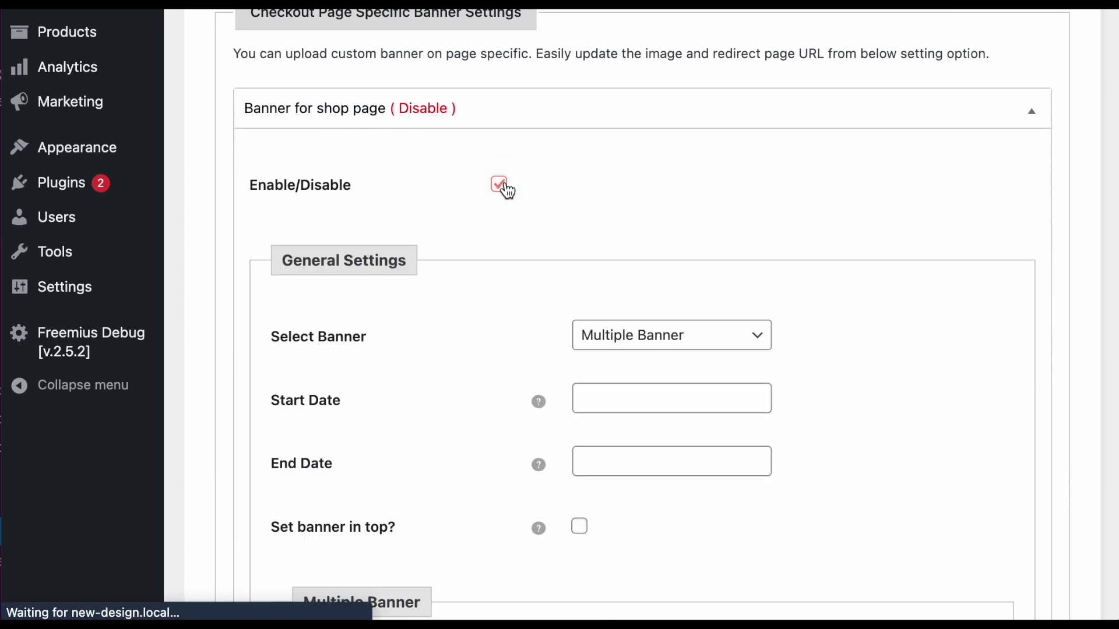
scroll(507, 190, "down", 2)
left_click(627, 211)
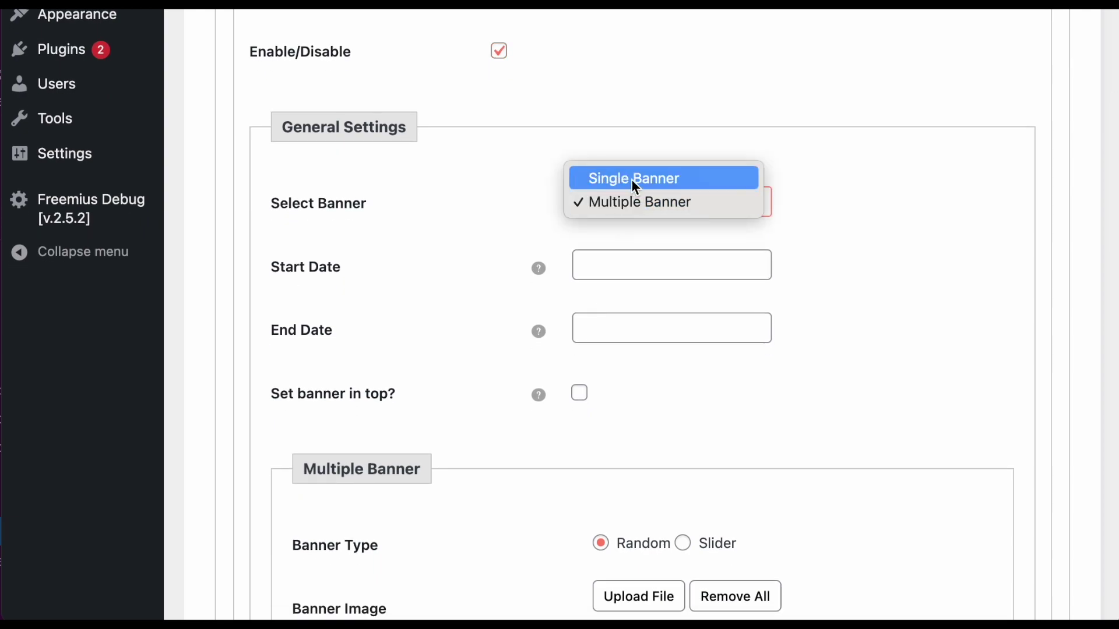
left_click(638, 183)
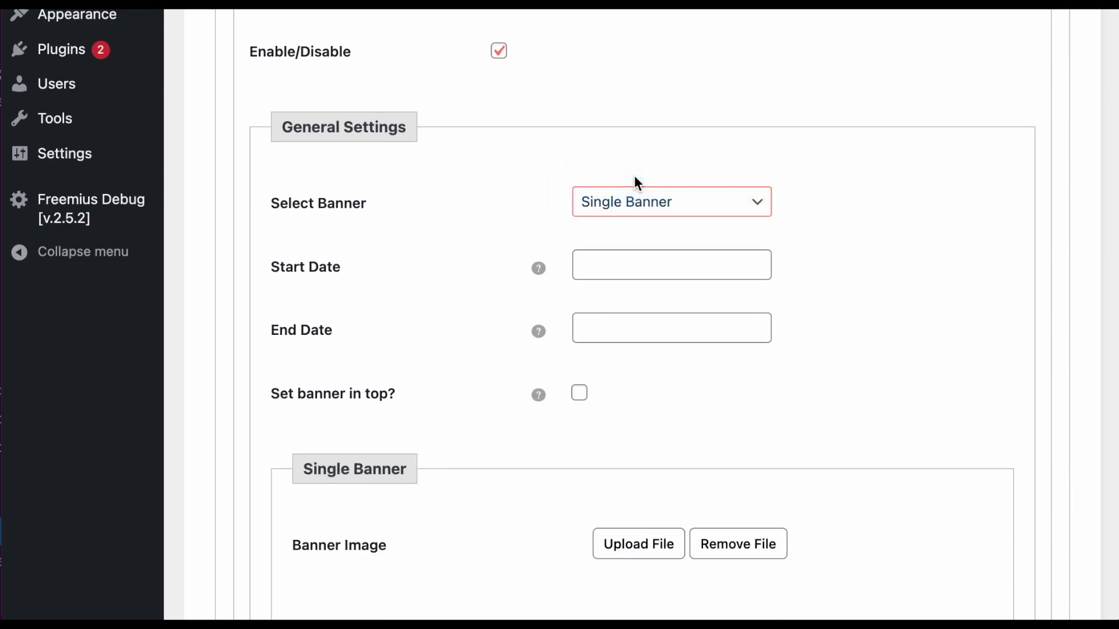
left_click(635, 201)
left_click(639, 228)
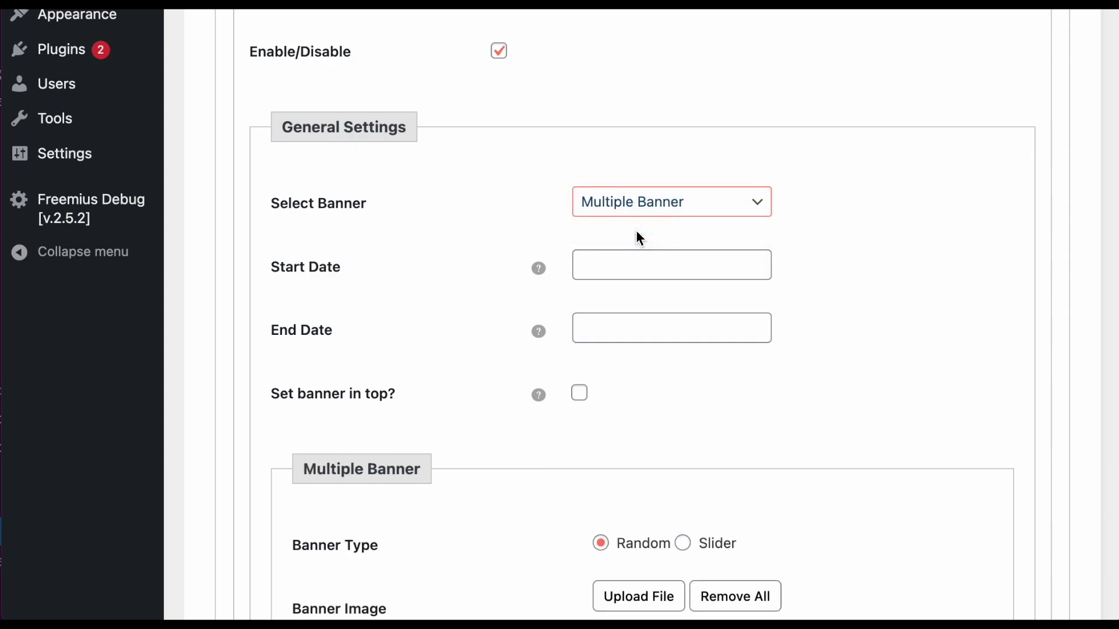
Place the banner on top as a slider with navigation arrows, and open the media library
scroll(637, 236, "down", 4)
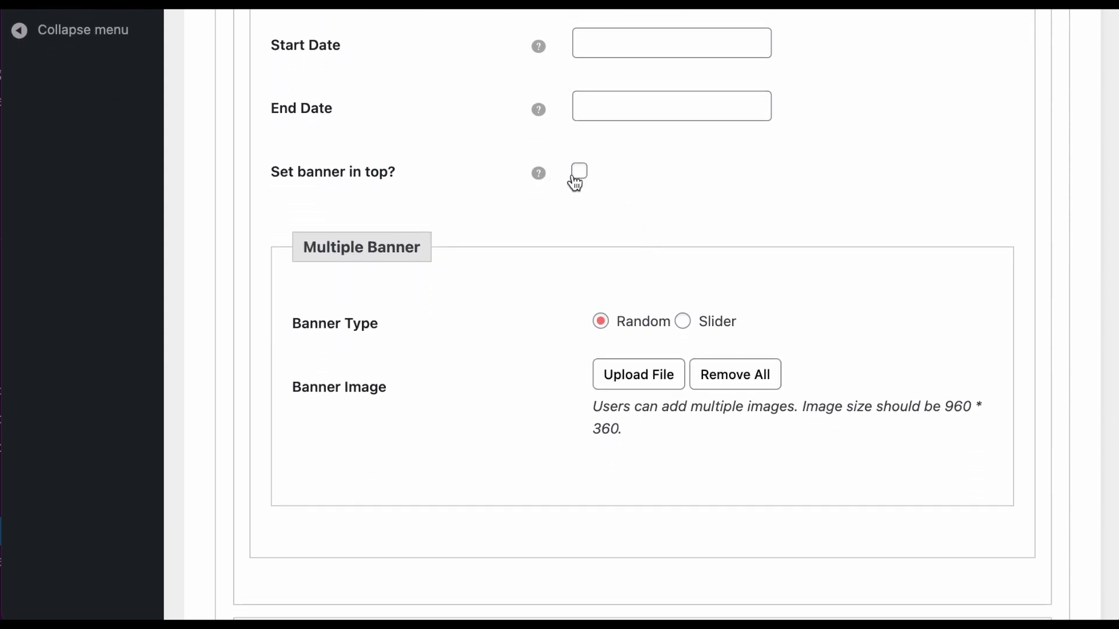
left_click(585, 176)
scroll(632, 294, "down", 2)
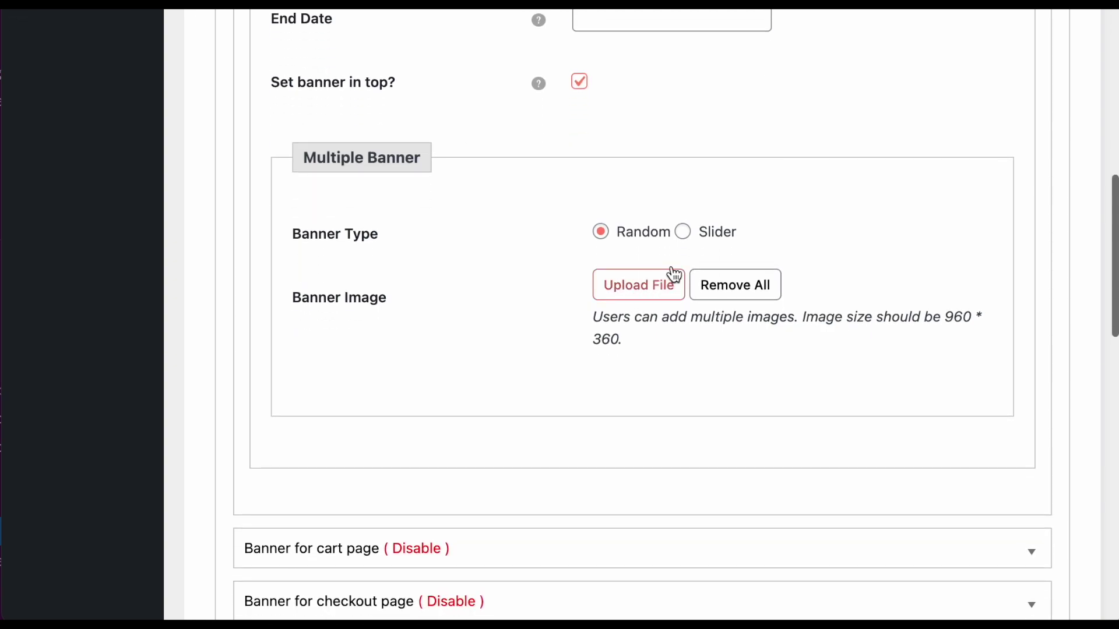
left_click(684, 233)
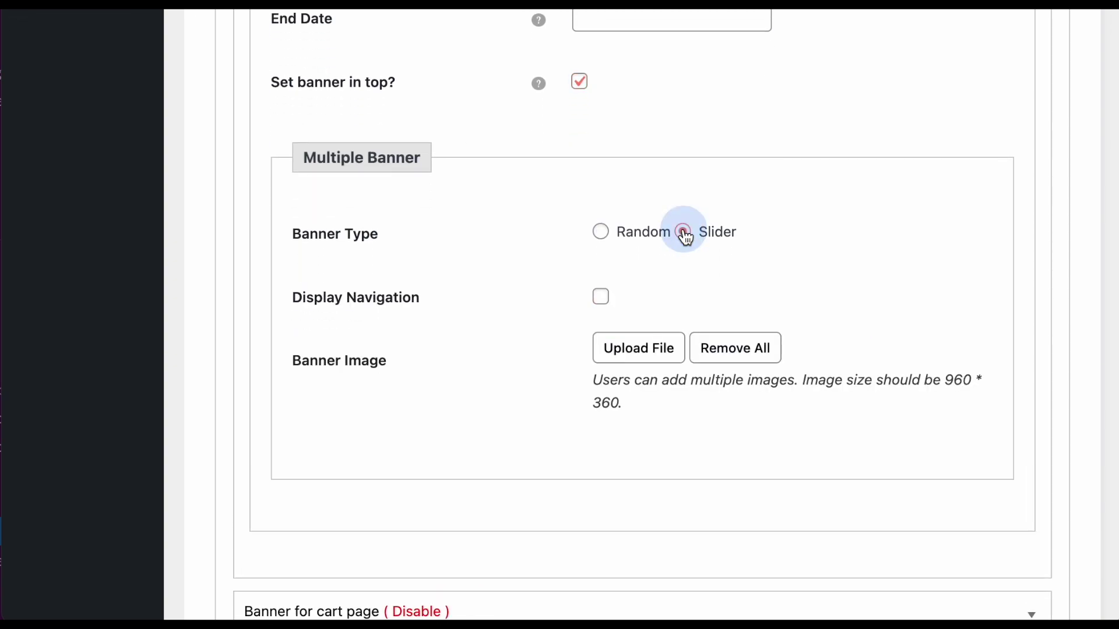
left_click(609, 235)
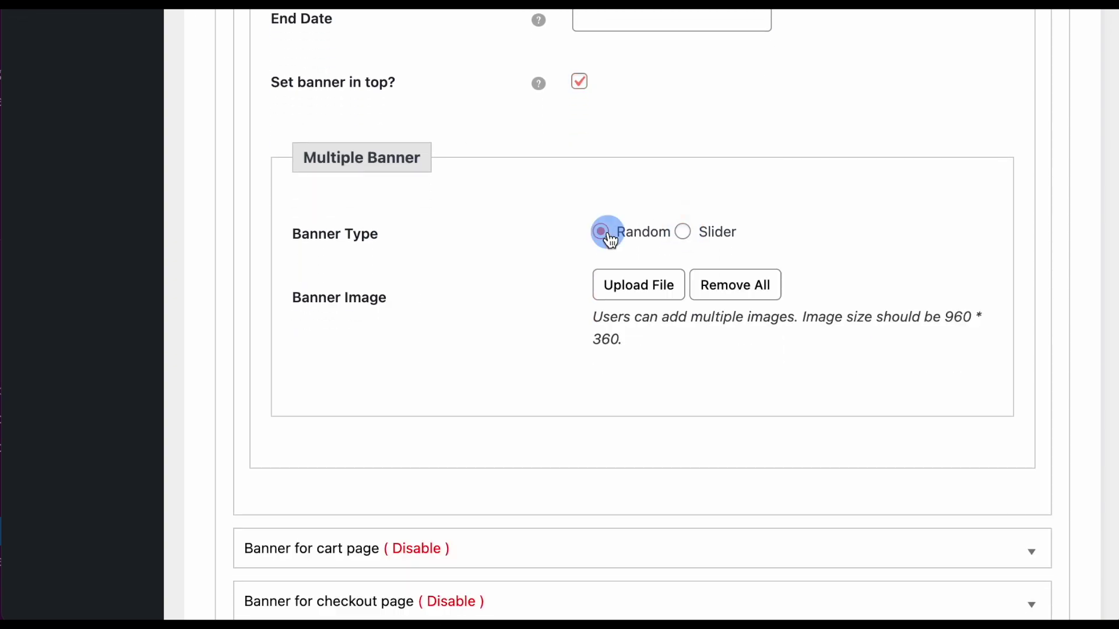
left_click(681, 234)
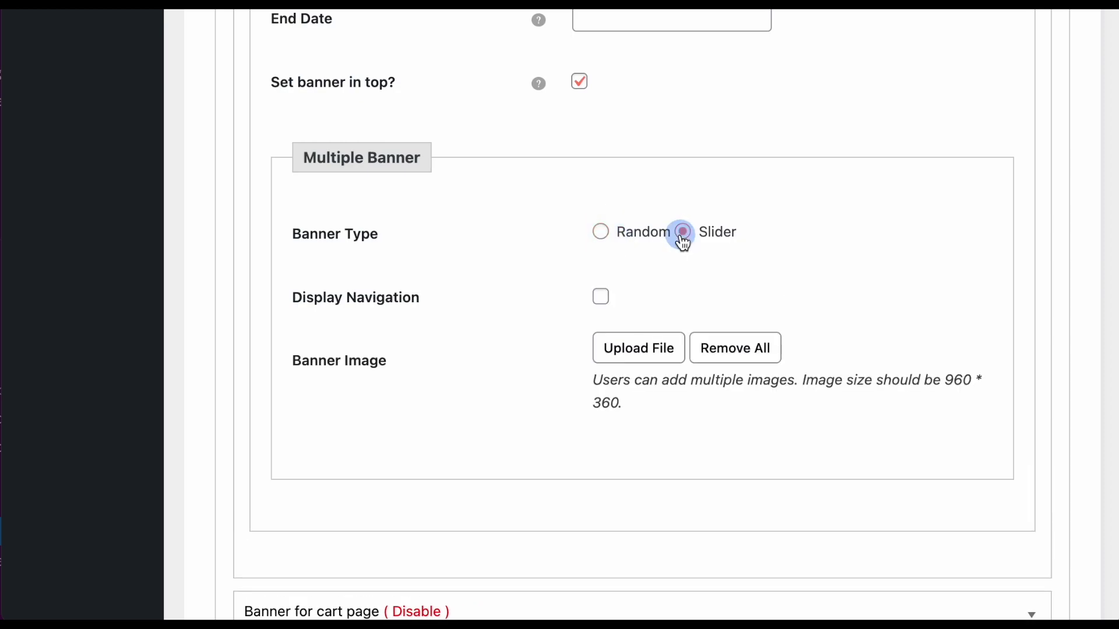
left_click(600, 297)
scroll(603, 302, "down", 3)
left_click(638, 327)
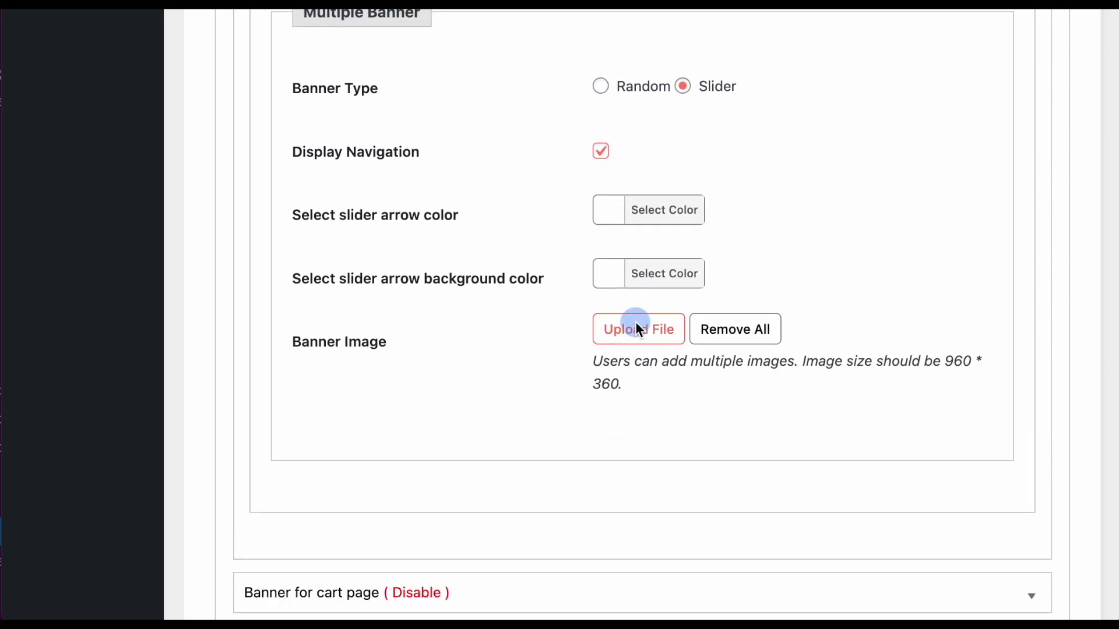
Add the end of season sale, 30% off, newest launches and Find Your Interest images to the slider
left_click(409, 252)
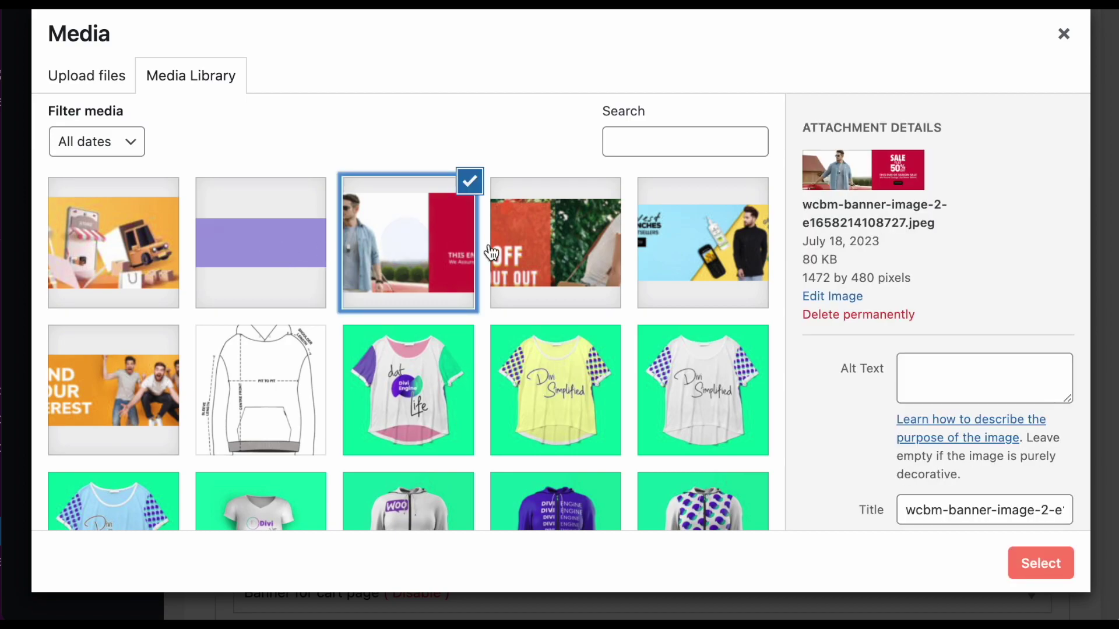
left_click(513, 245)
left_click(689, 254)
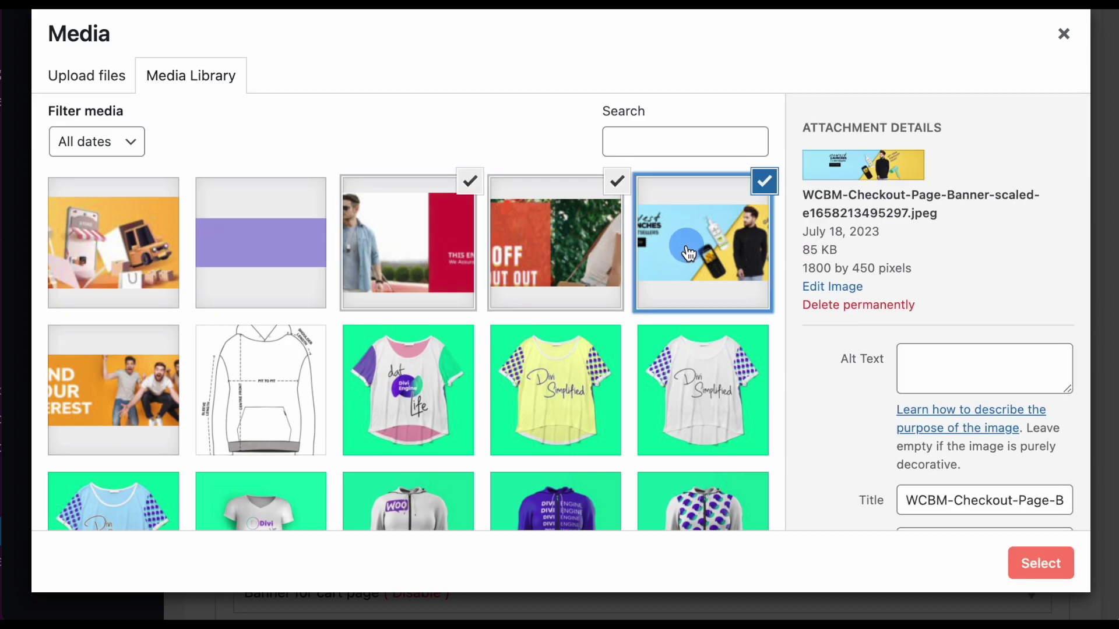
left_click(142, 376)
left_click(1043, 564)
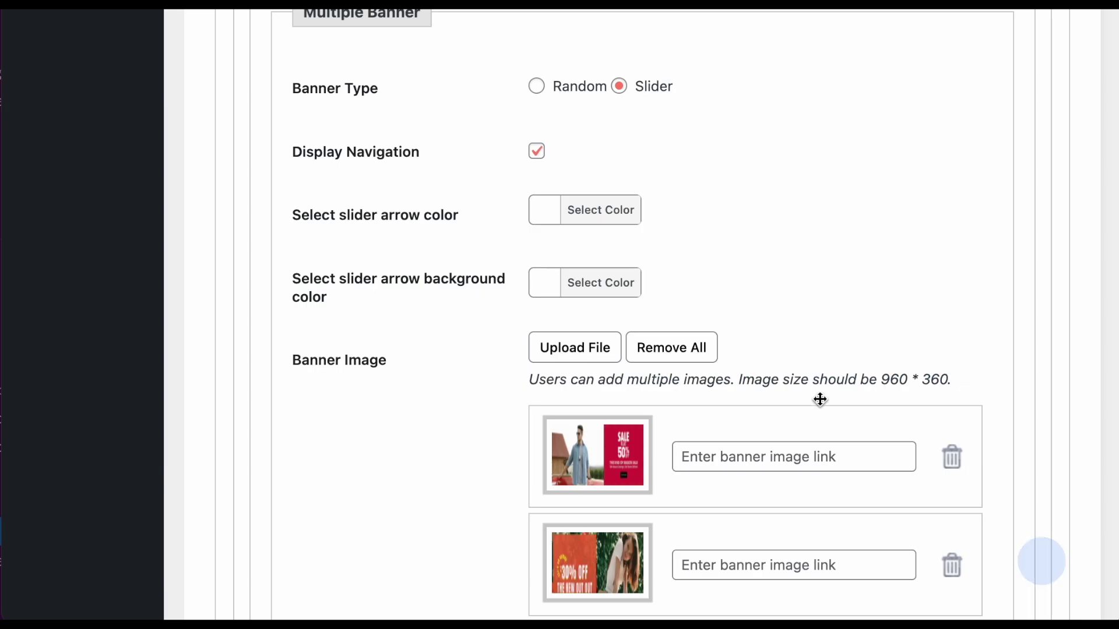
Save the shop page banner settings with Save Changes
scroll(698, 376, "down", 3)
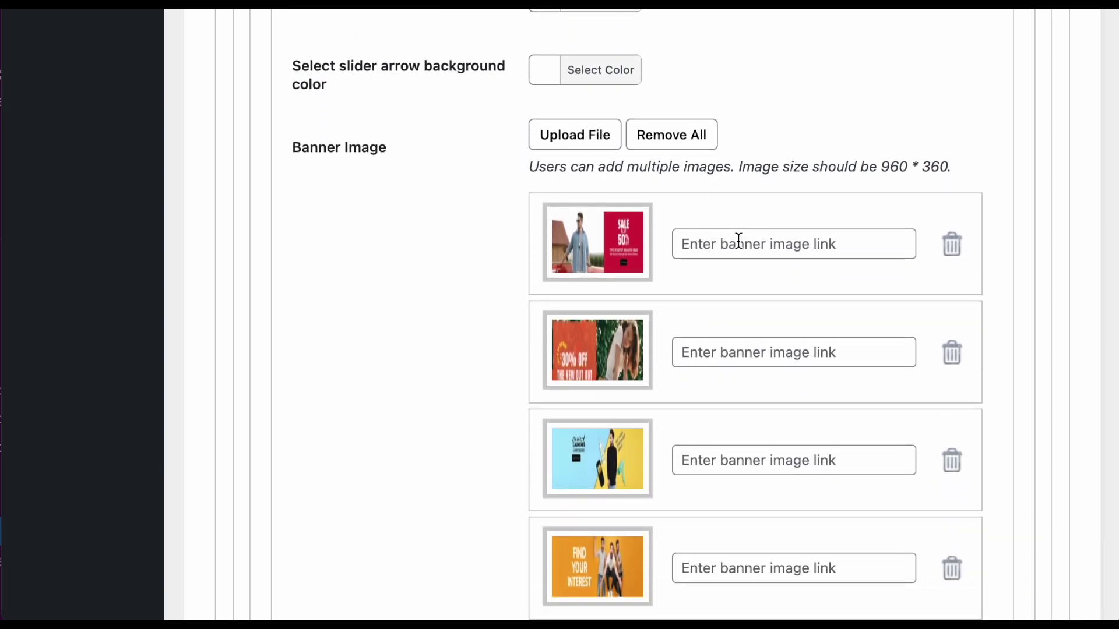
scroll(717, 333, "up", 12)
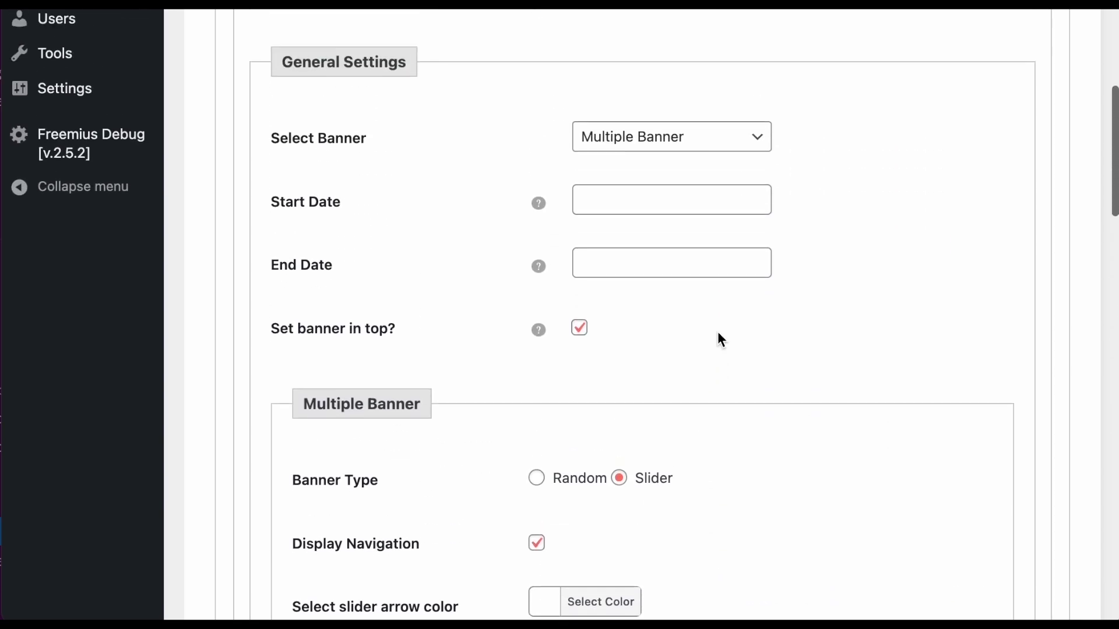
scroll(758, 340, "up", 6)
left_click(1004, 297)
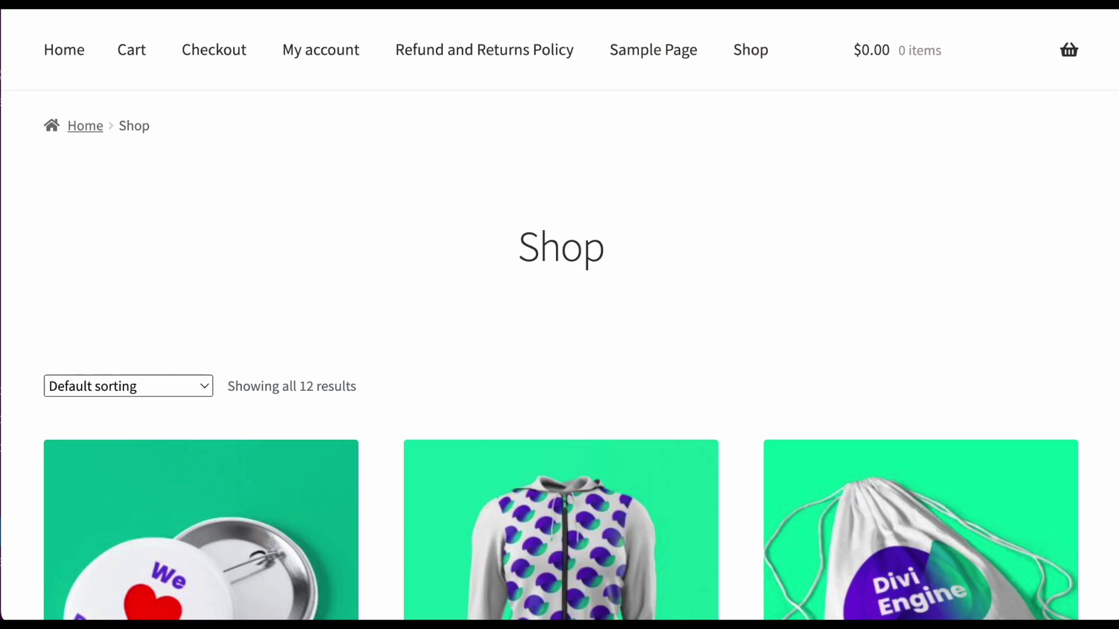
Reload the storefront Shop page and cycle the four-slide banner forward and back
scroll(597, 213, "down", 1)
key("F5")
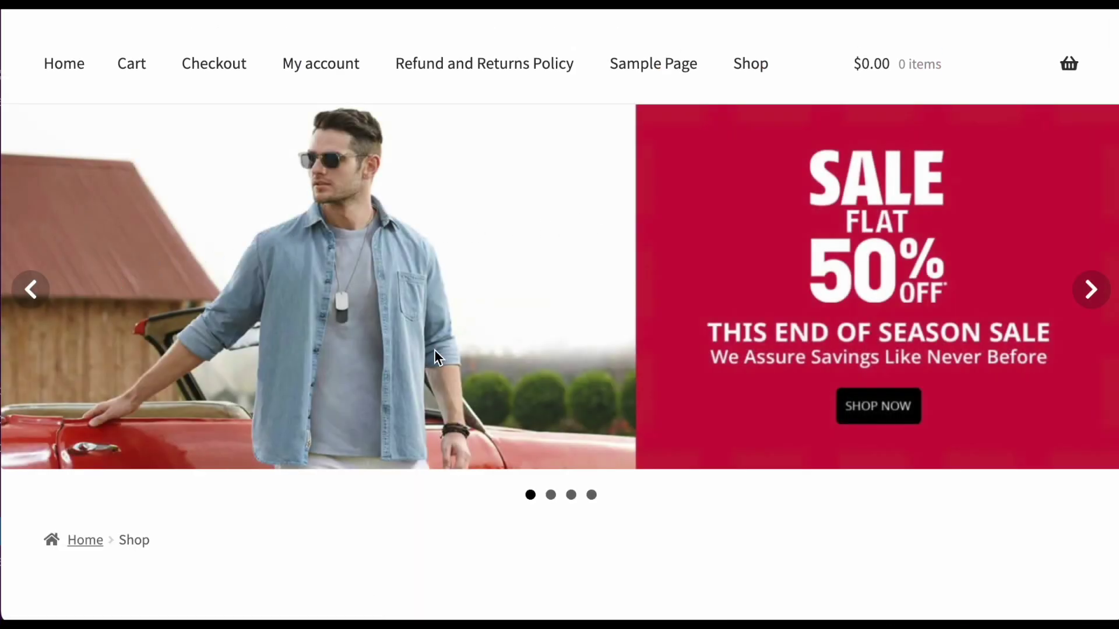
left_click(1086, 298)
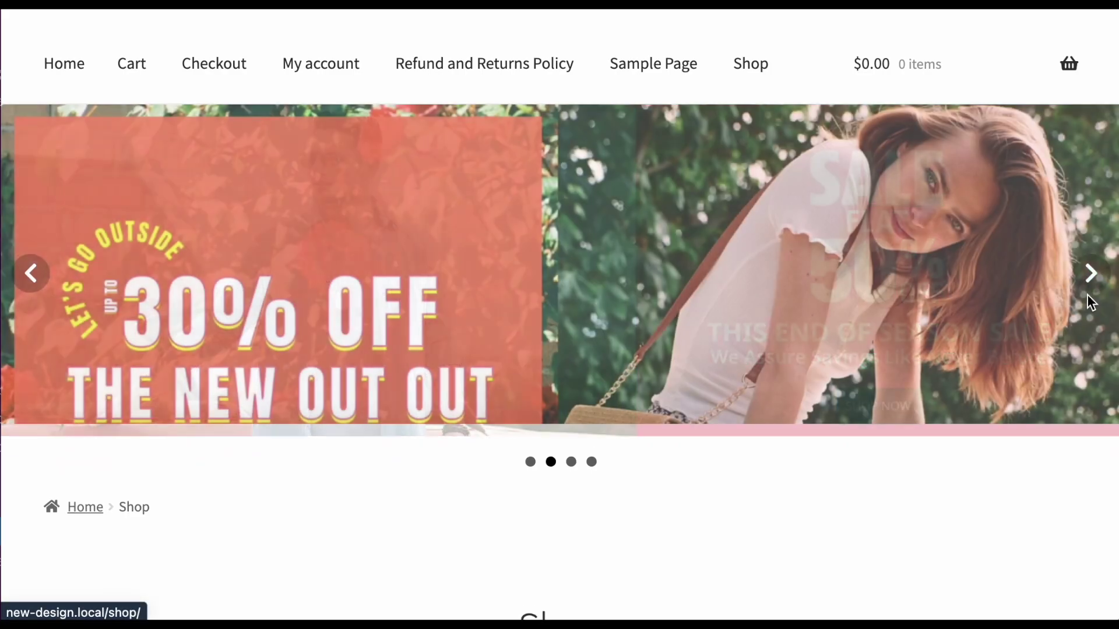
left_click(1087, 274)
left_click(1085, 271)
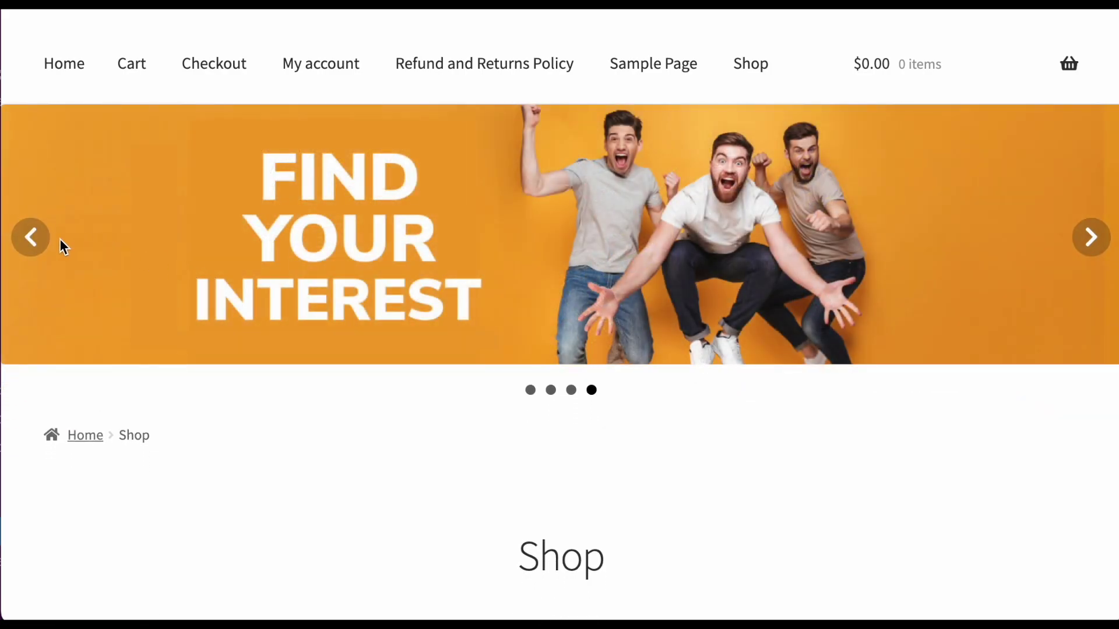
left_click(63, 244)
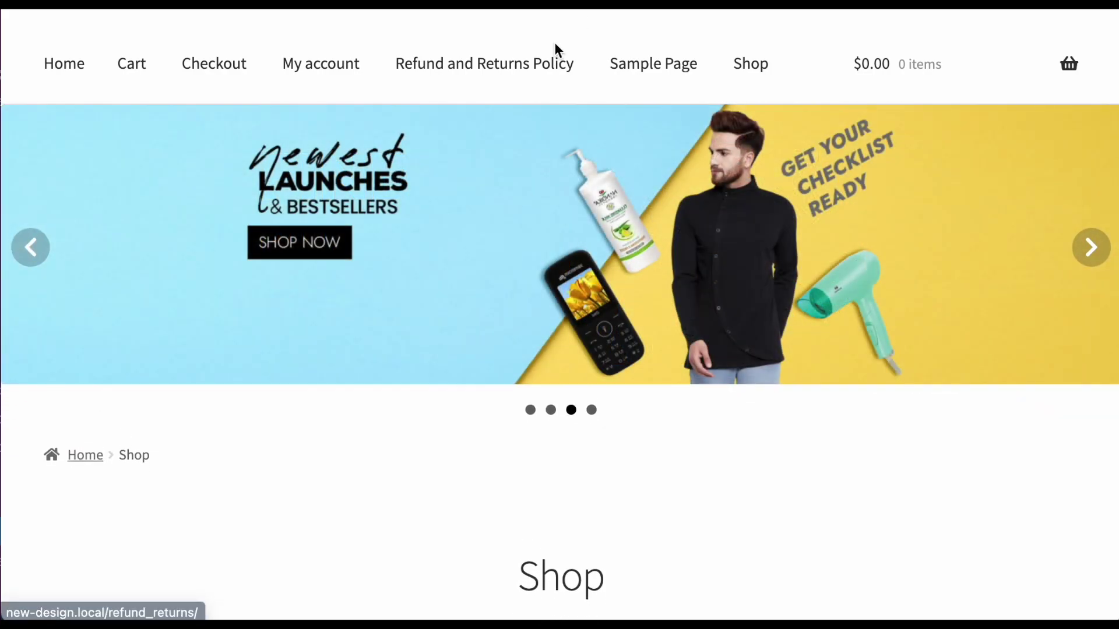
scroll(505, 410, "down", 1)
scroll(504, 410, "up", 3)
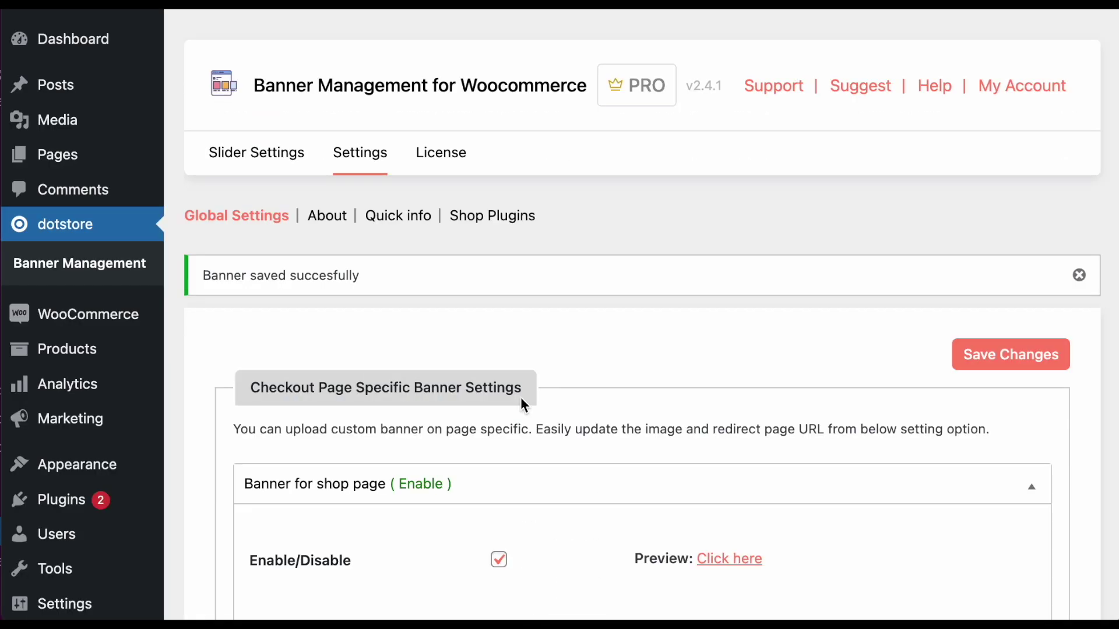
Collapse the shop page banner section and scroll through the other page banner sections
scroll(520, 400, "down", 3)
left_click(639, 311)
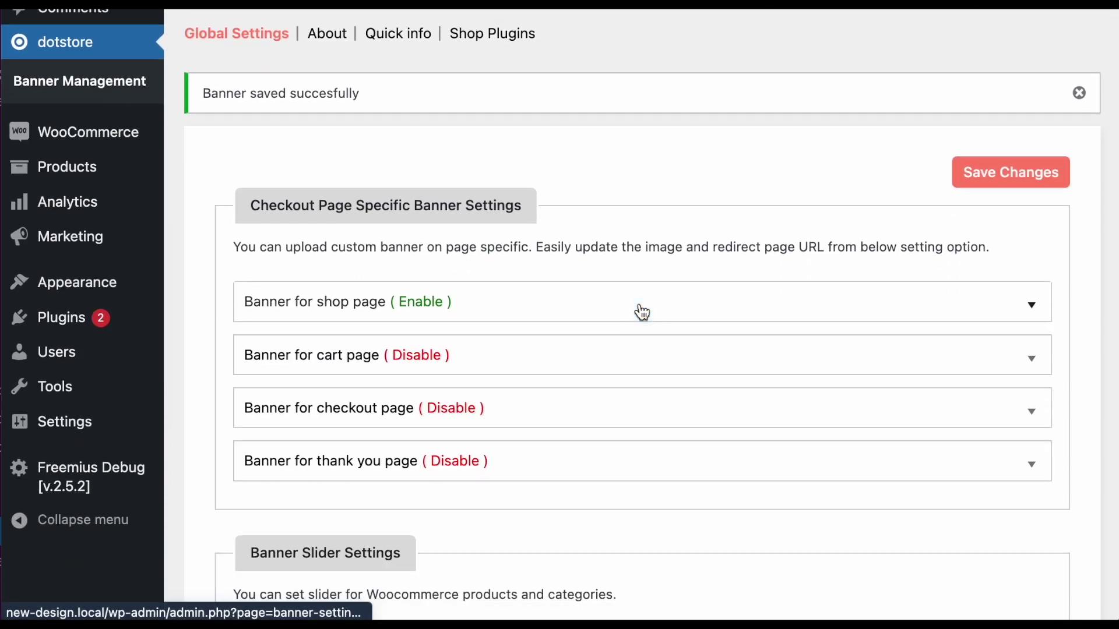
scroll(639, 312, "down", 2)
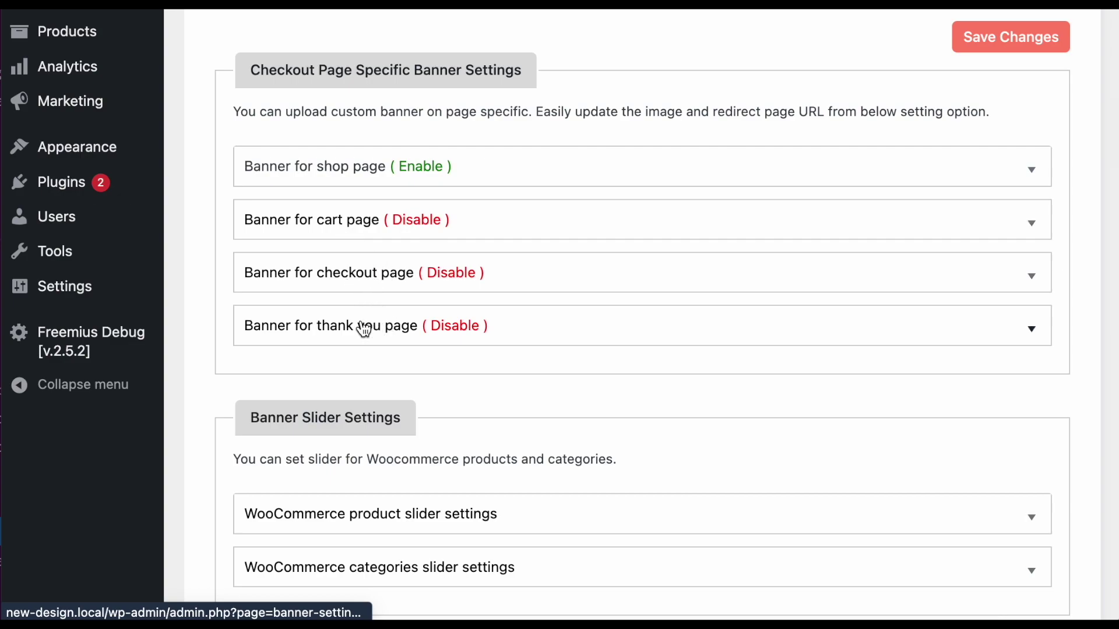
scroll(419, 342, "down", 2)
scroll(417, 340, "down", 1)
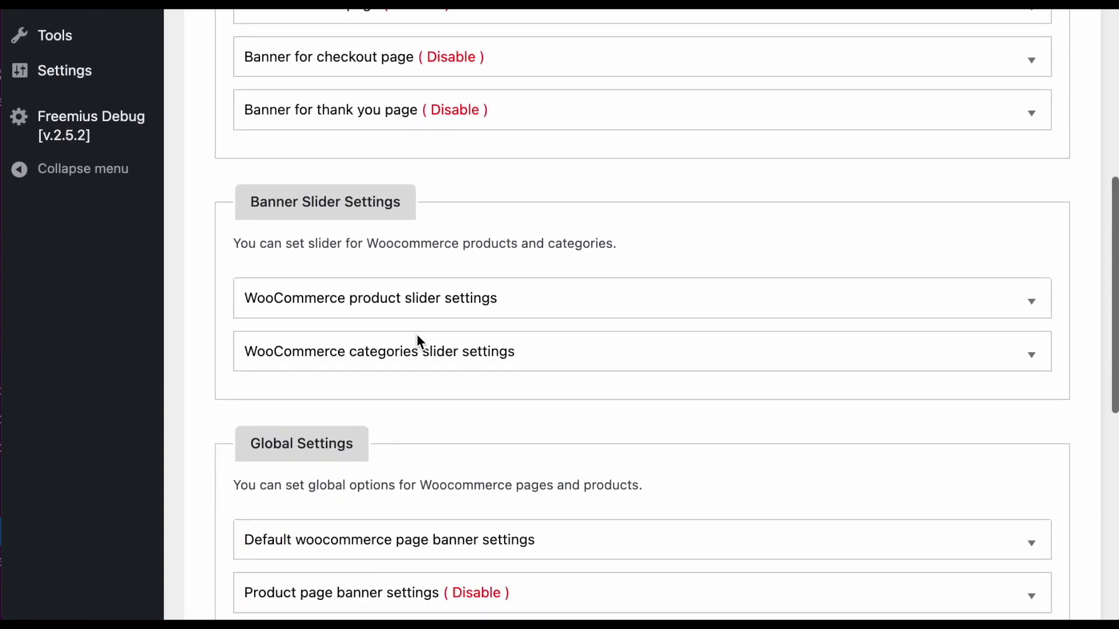
left_click(595, 110)
left_click(594, 108)
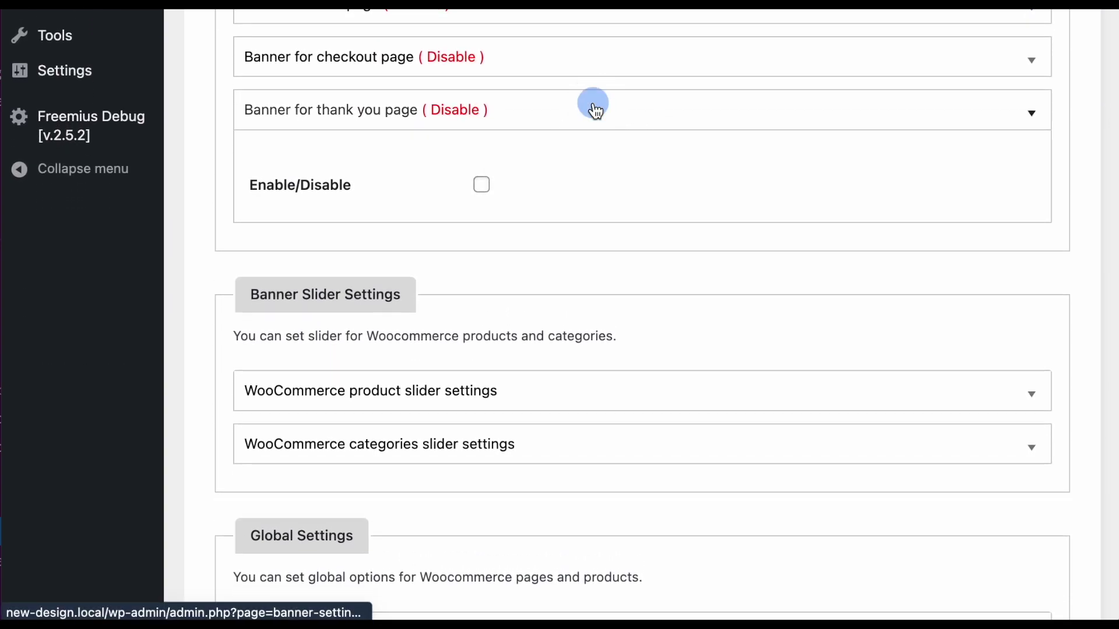
scroll(550, 202, "down", 2)
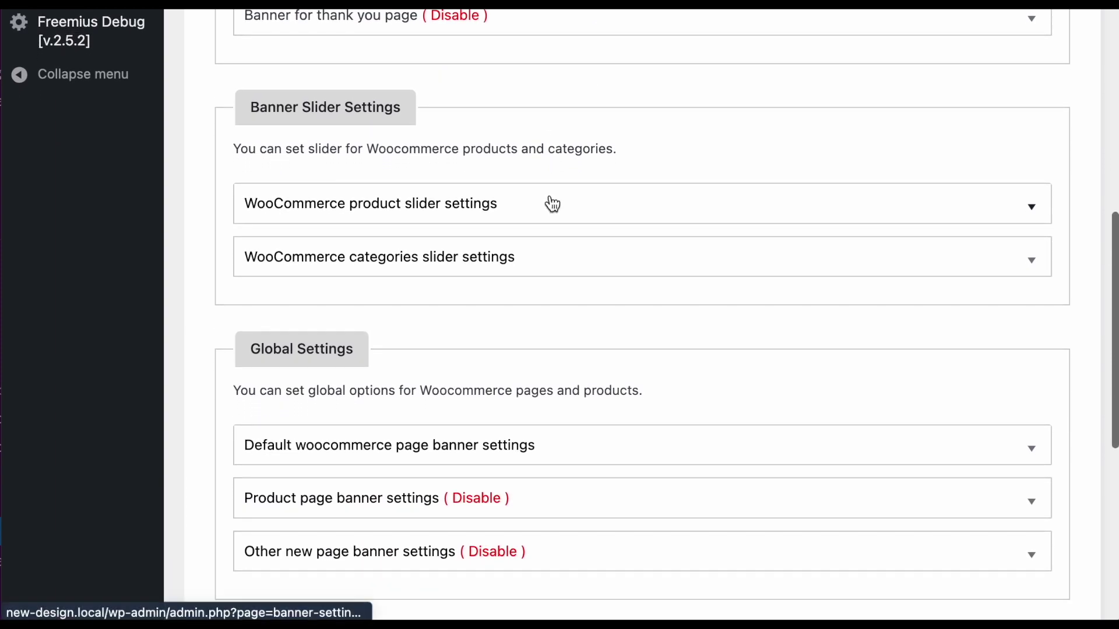
scroll(492, 373, "down", 3)
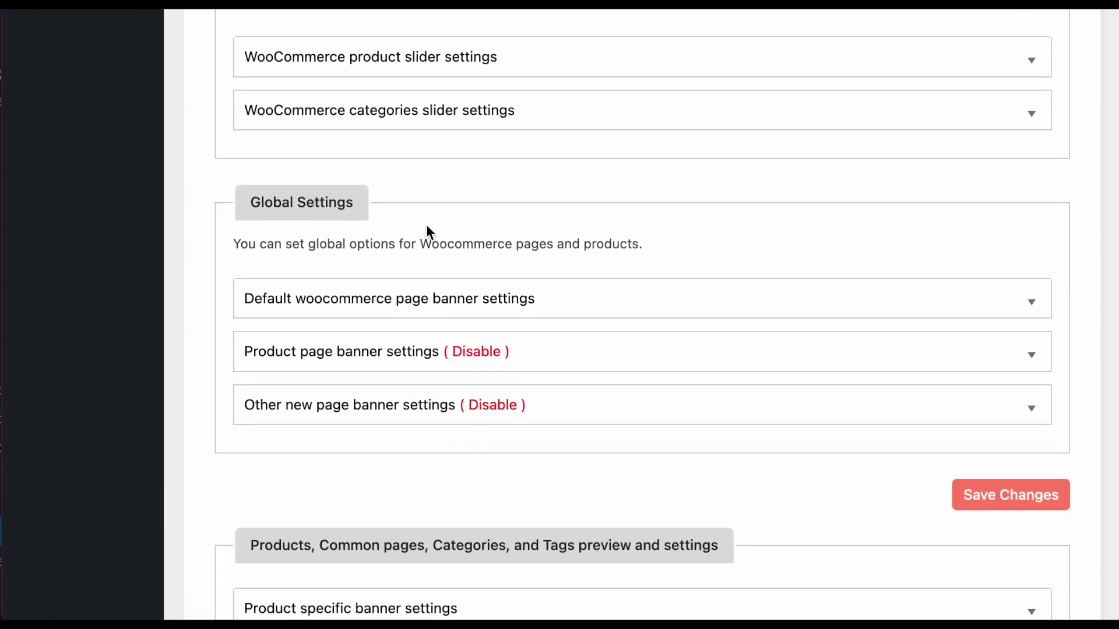
Expand the default WooCommerce page banner settings, check the banner size list, then collapse them
left_click(594, 310)
scroll(593, 309, "down", 2)
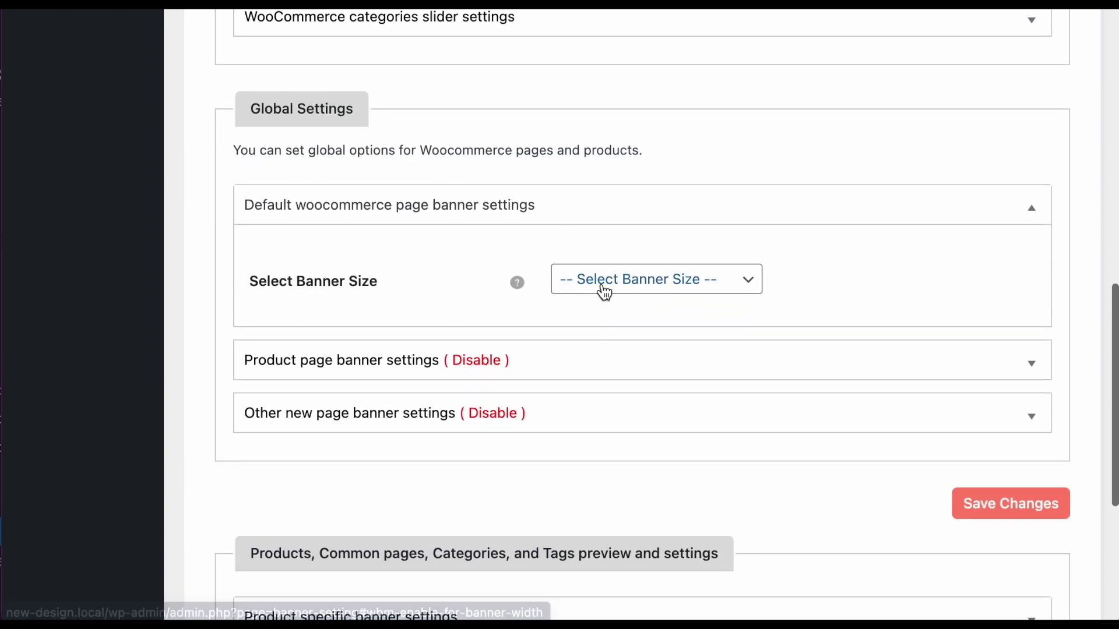
left_click(617, 281)
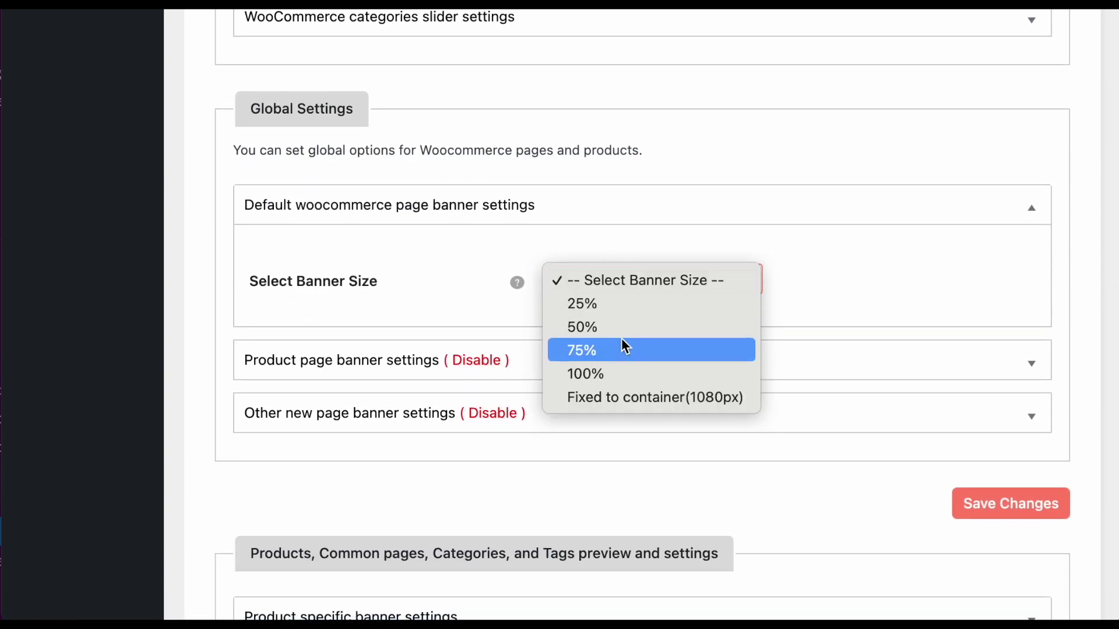
left_click(585, 211)
scroll(583, 207, "down", 1)
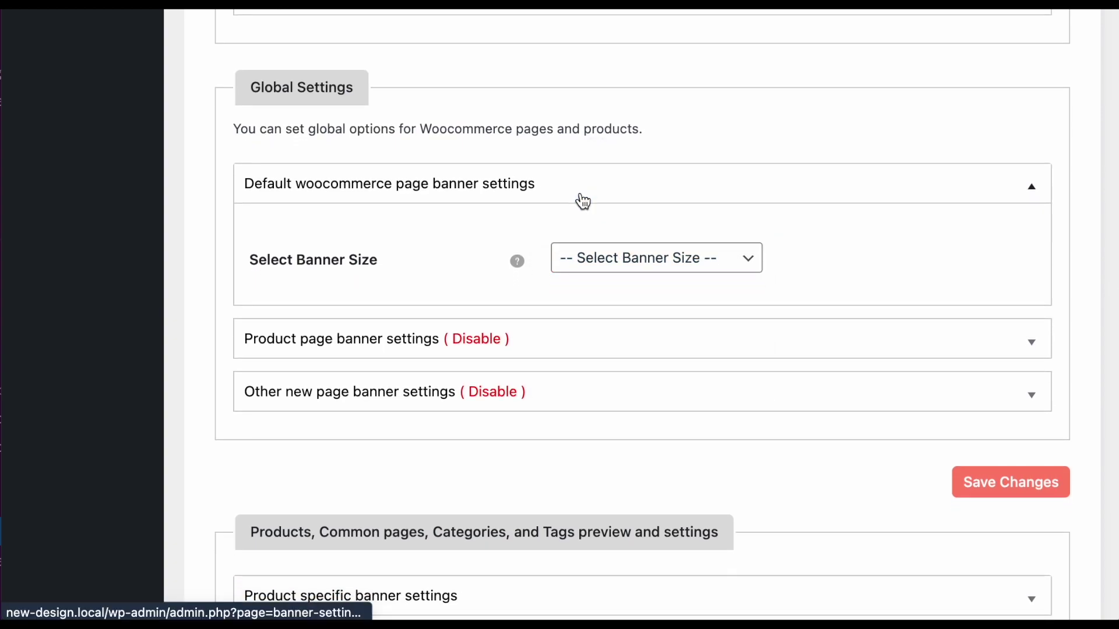
left_click(580, 199)
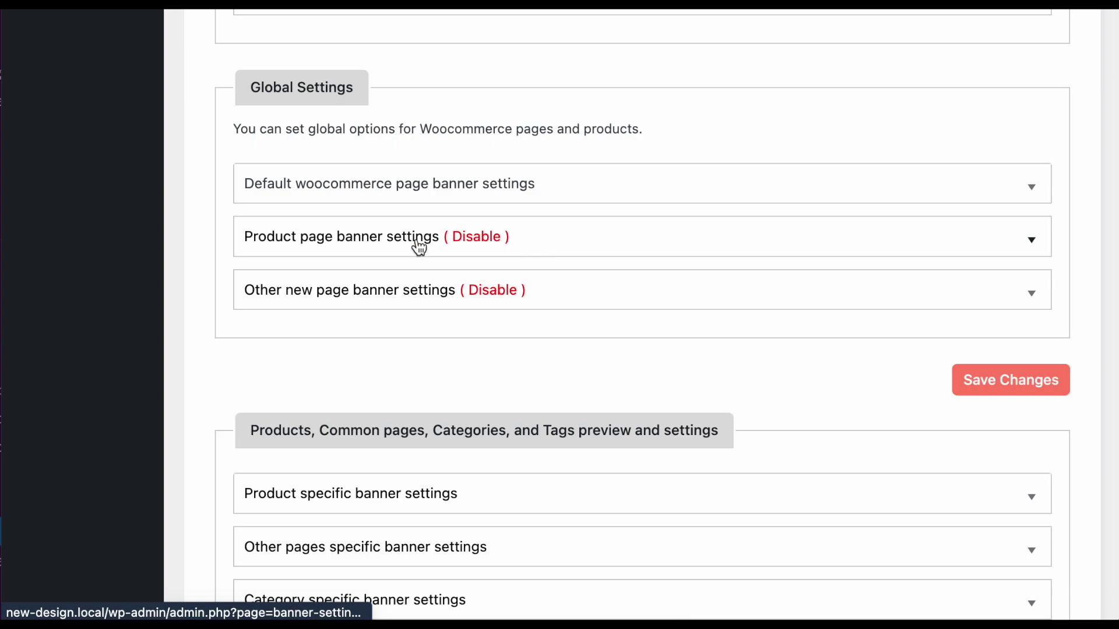
Expand the product page banner settings and preview the Brand Buttons product page
left_click(582, 247)
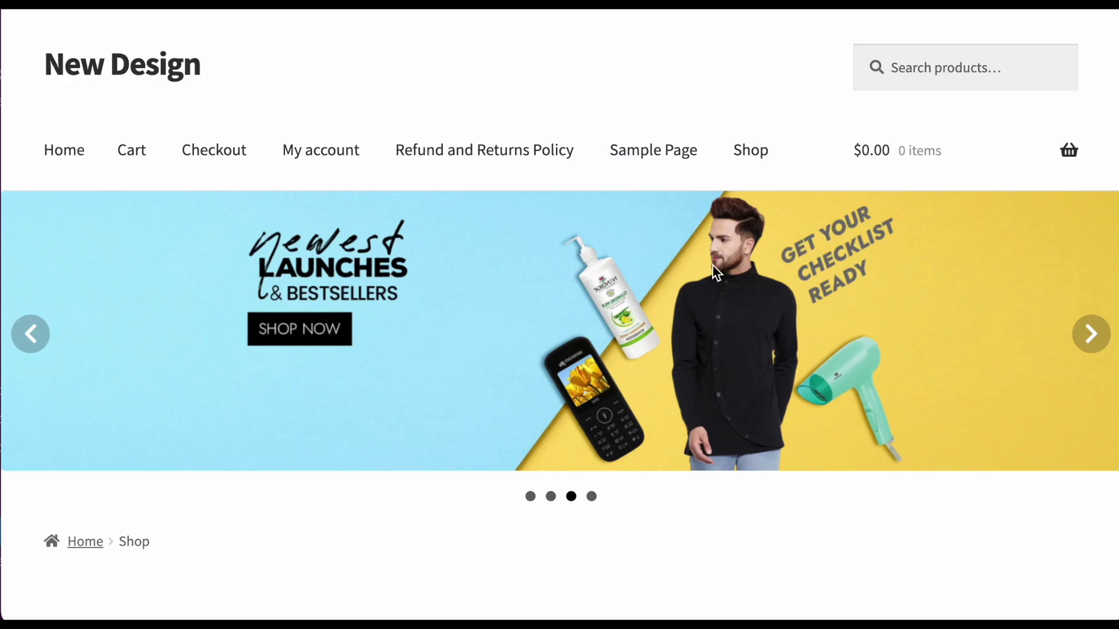
scroll(712, 264, "down", 8)
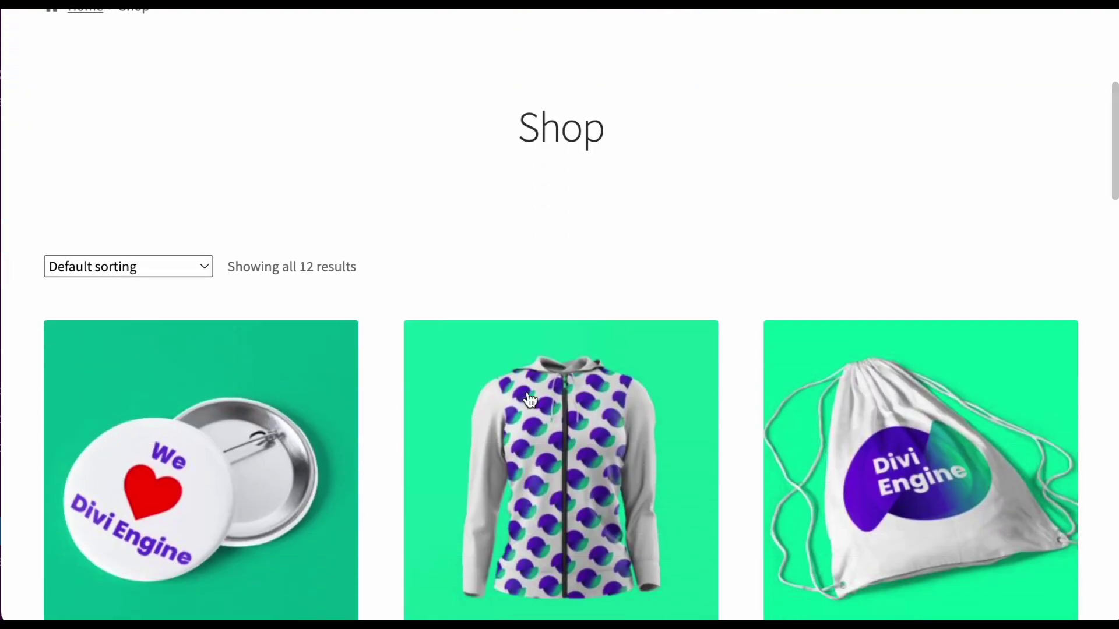
scroll(529, 399, "down", 3)
left_click(208, 255)
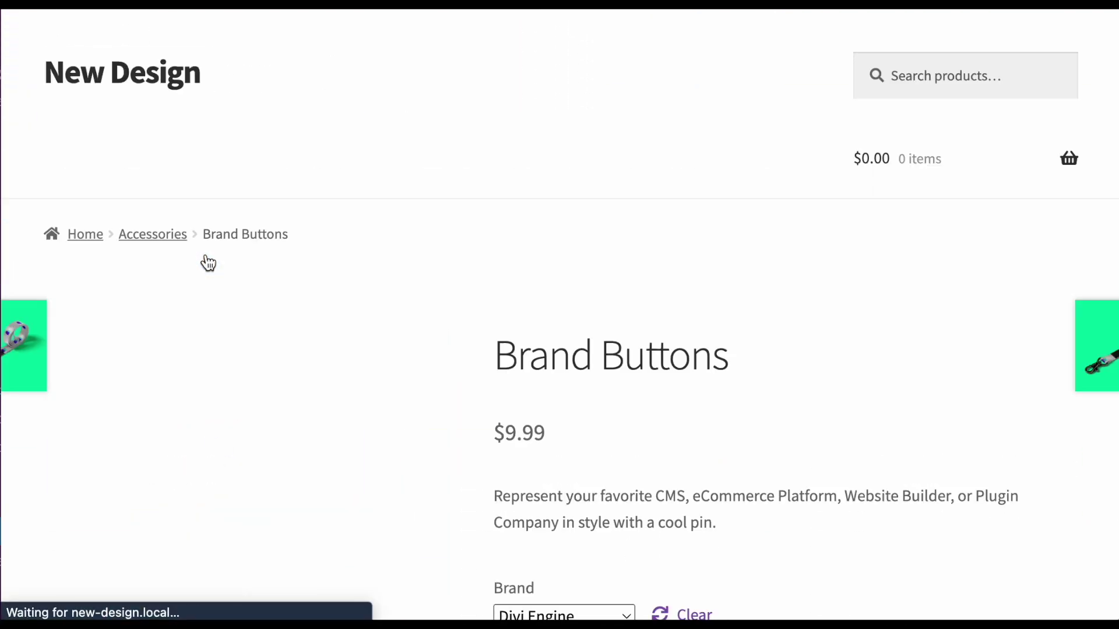
scroll(208, 260, "down", 1)
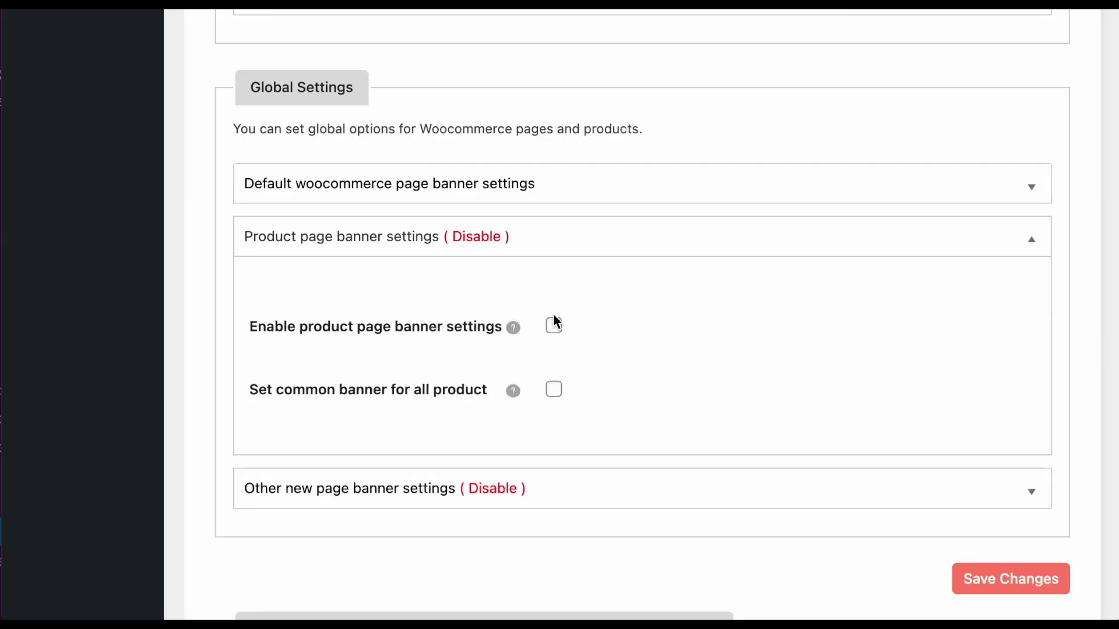
Enable product page banners with one common Single Banner for all products
left_click(556, 330)
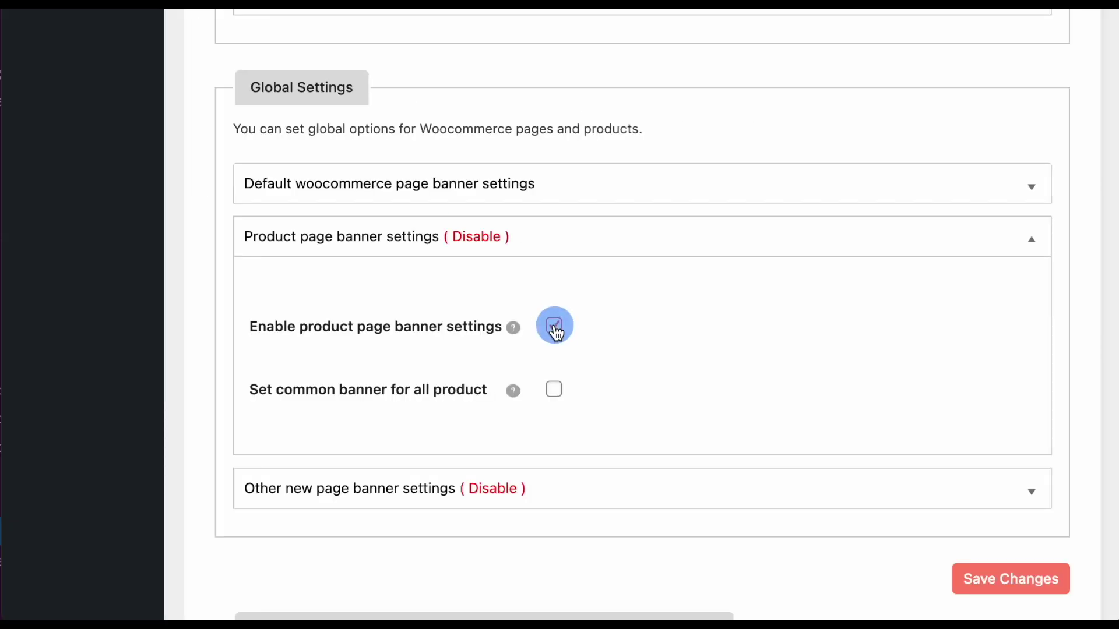
left_click(556, 329)
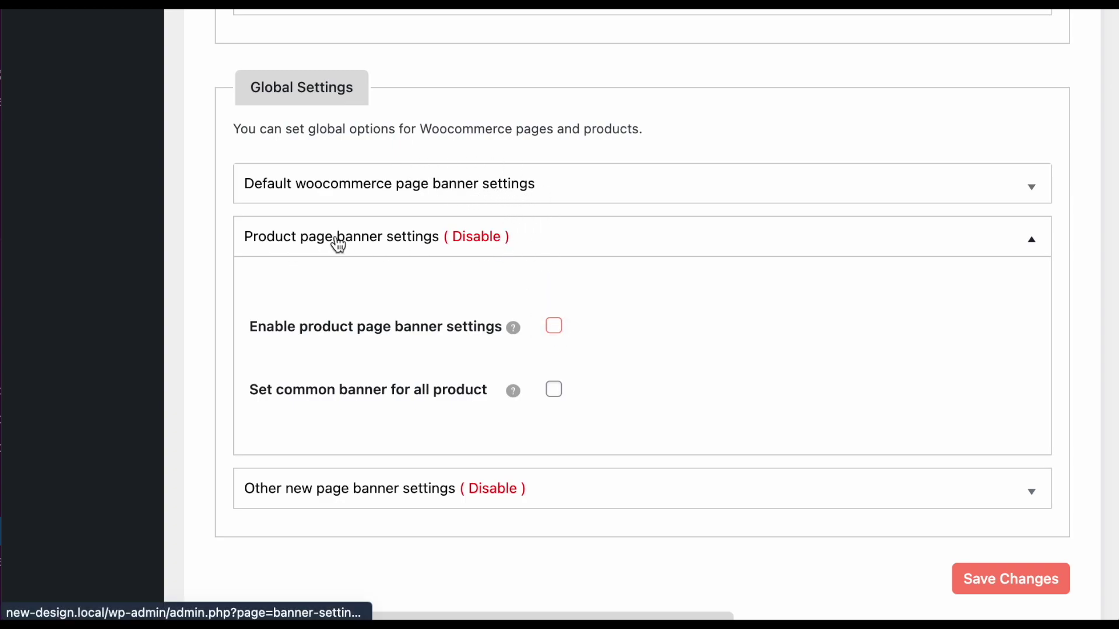
left_click(555, 331)
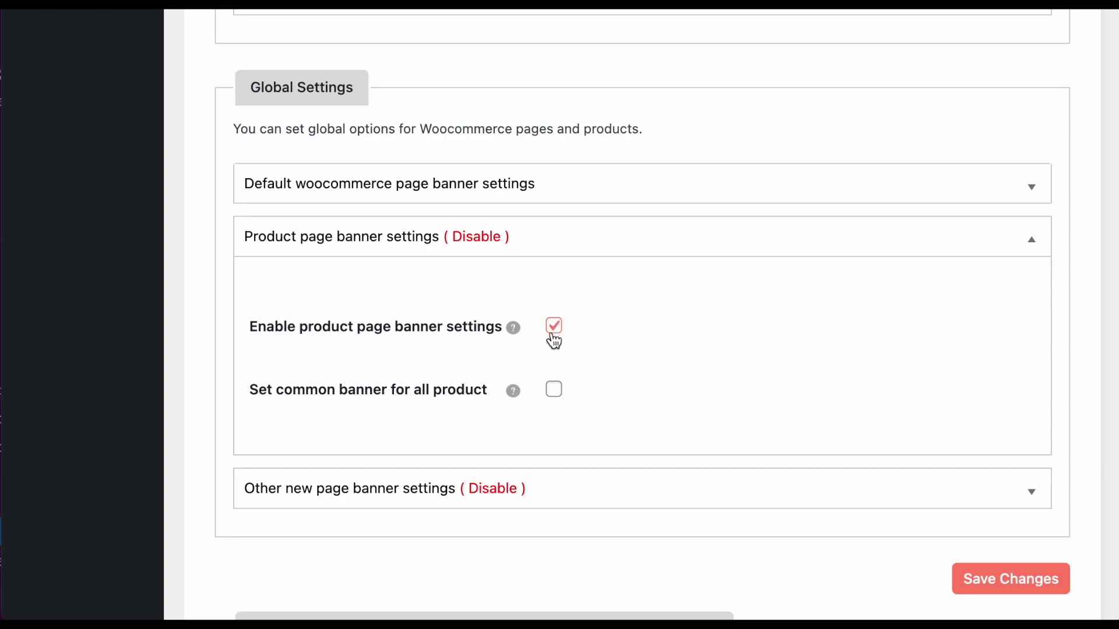
scroll(554, 341, "down", 2)
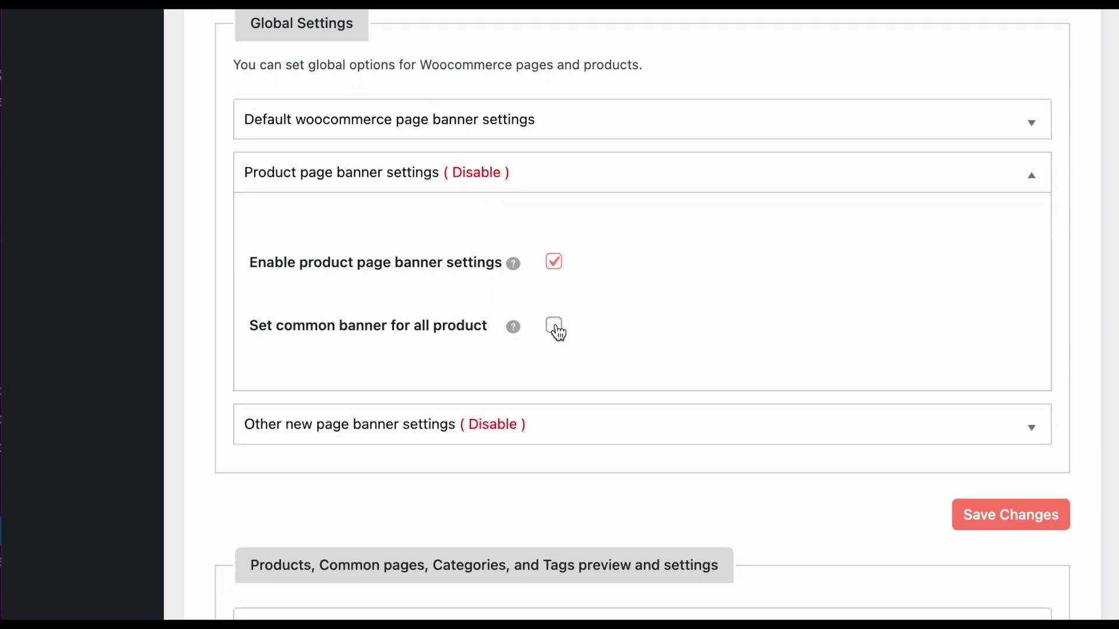
left_click(557, 328)
scroll(557, 330, "down", 3)
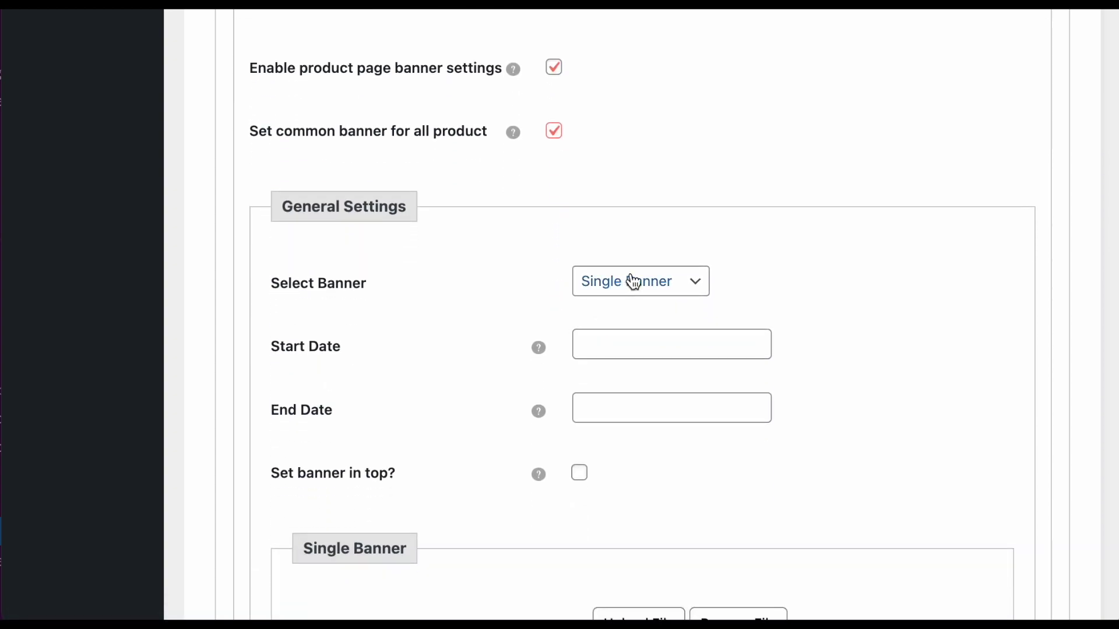
left_click(634, 283)
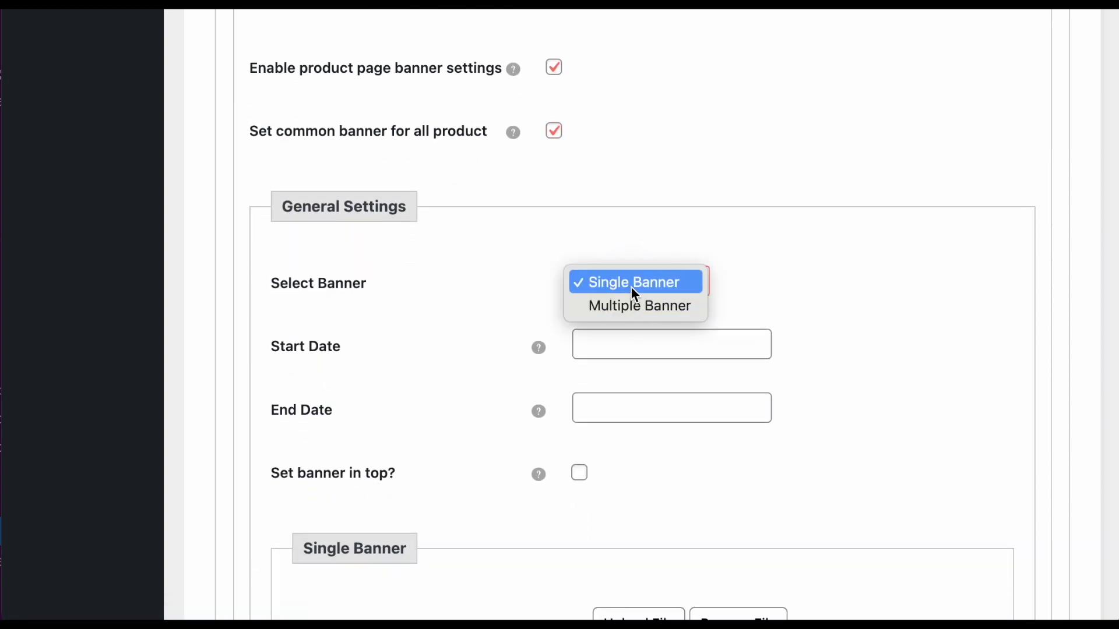
left_click(649, 227)
Choose the purple wcbm-banner-image-5 image as the common product banner
scroll(647, 245, "down", 6)
left_click(637, 271)
left_click(277, 245)
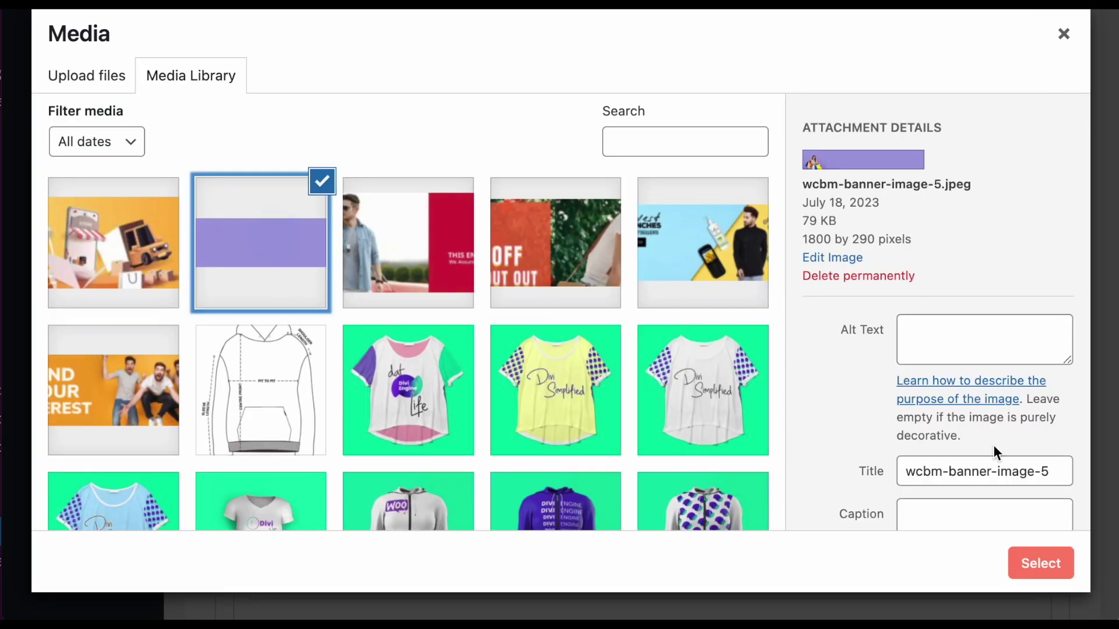
left_click(1043, 563)
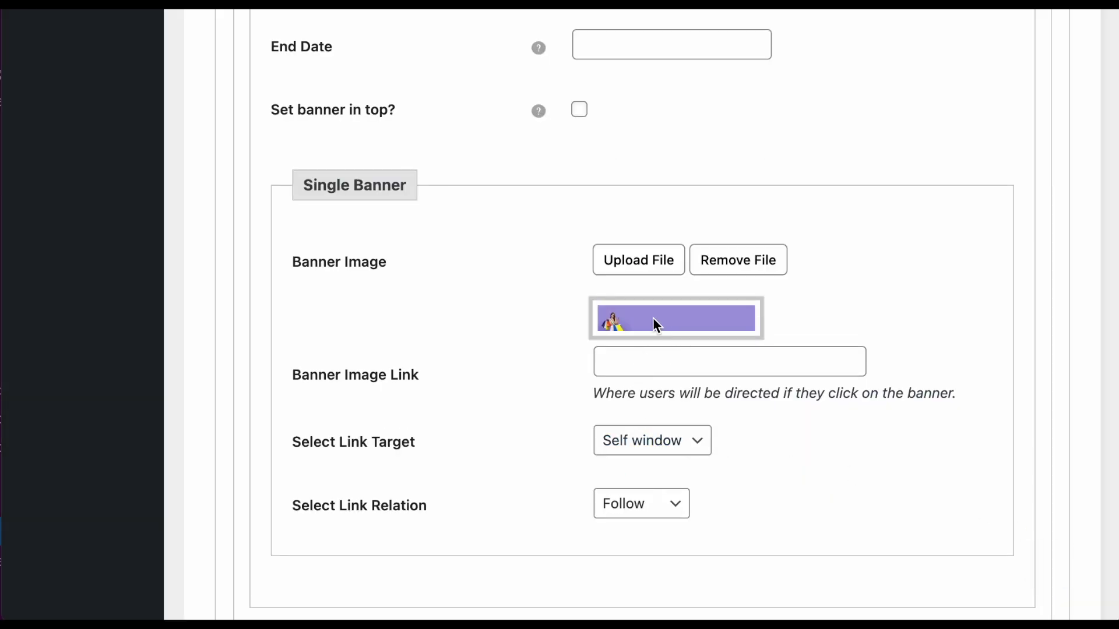
scroll(652, 317, "up", 5)
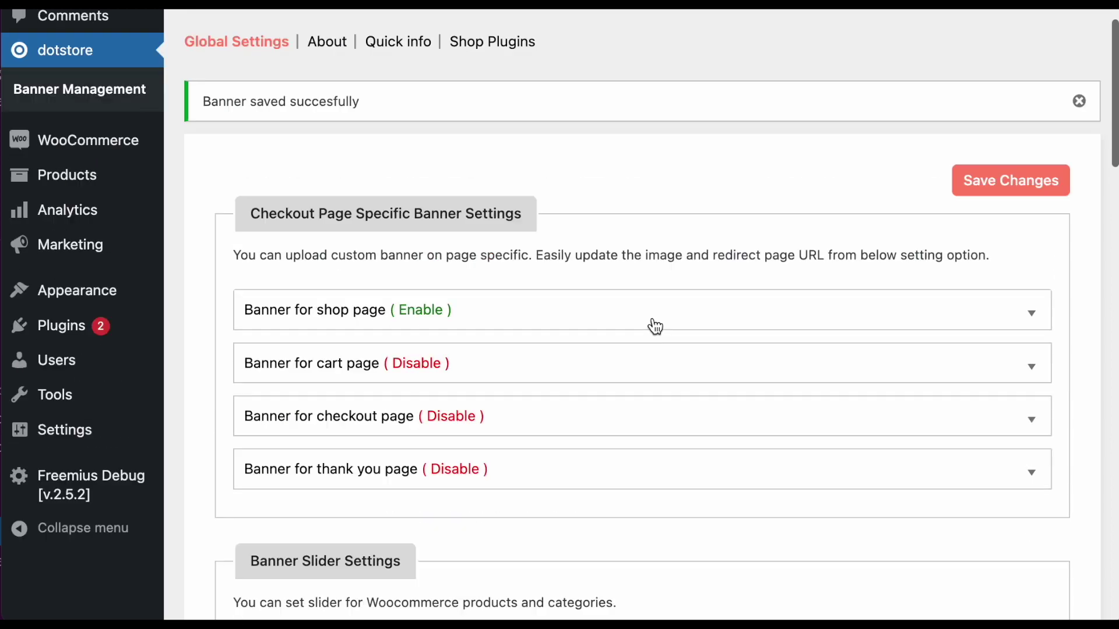
scroll(757, 338, "up", 3)
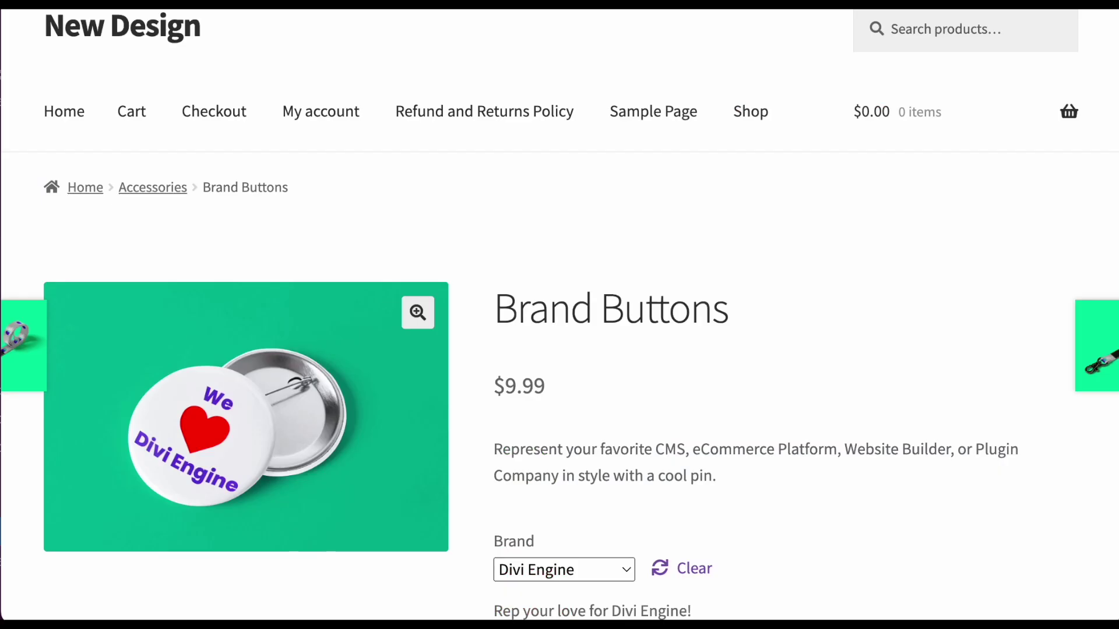
Reload the Brand Buttons product page and view the purple banner above the product
scroll(693, 251, "up", 2)
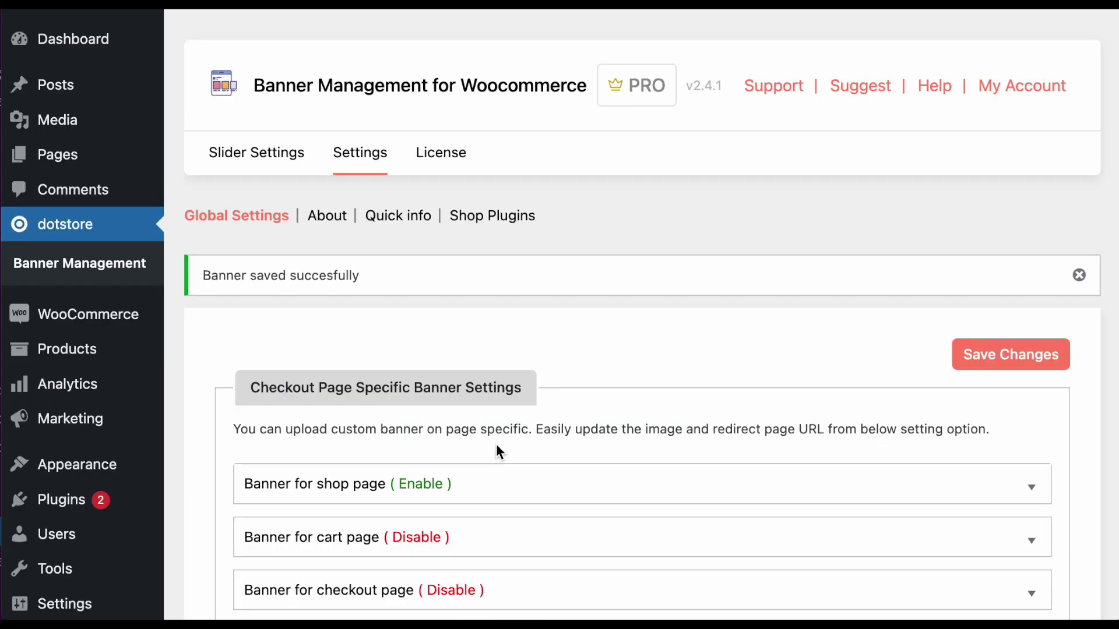
scroll(496, 446, "down", 10)
Tick 'Set banner in top?' for the product page banner and save
scroll(496, 450, "down", 5)
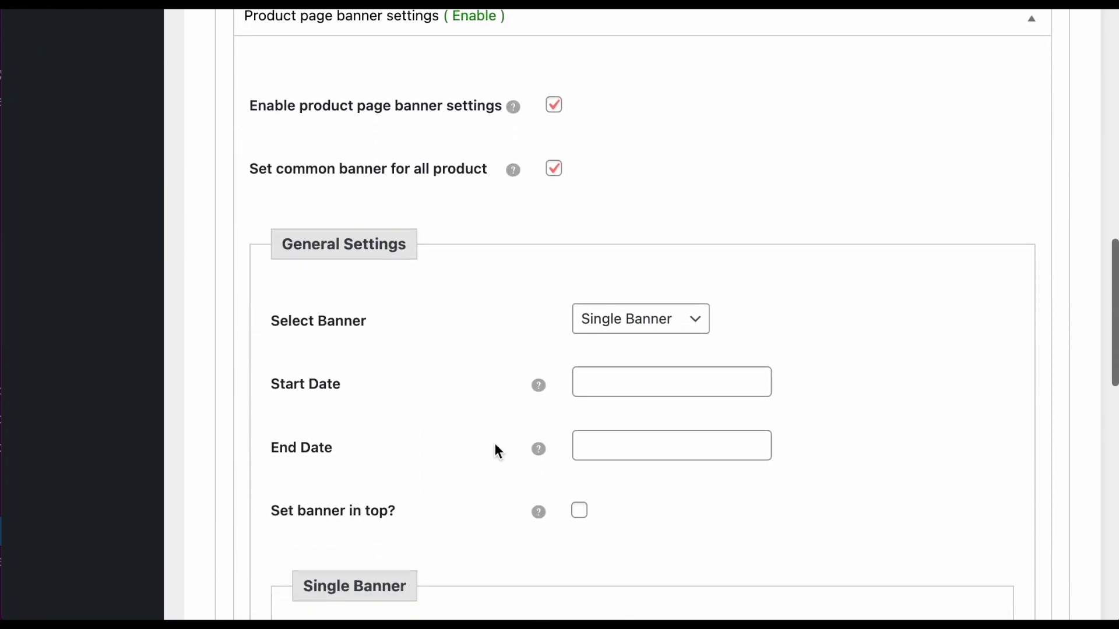
left_click(579, 359)
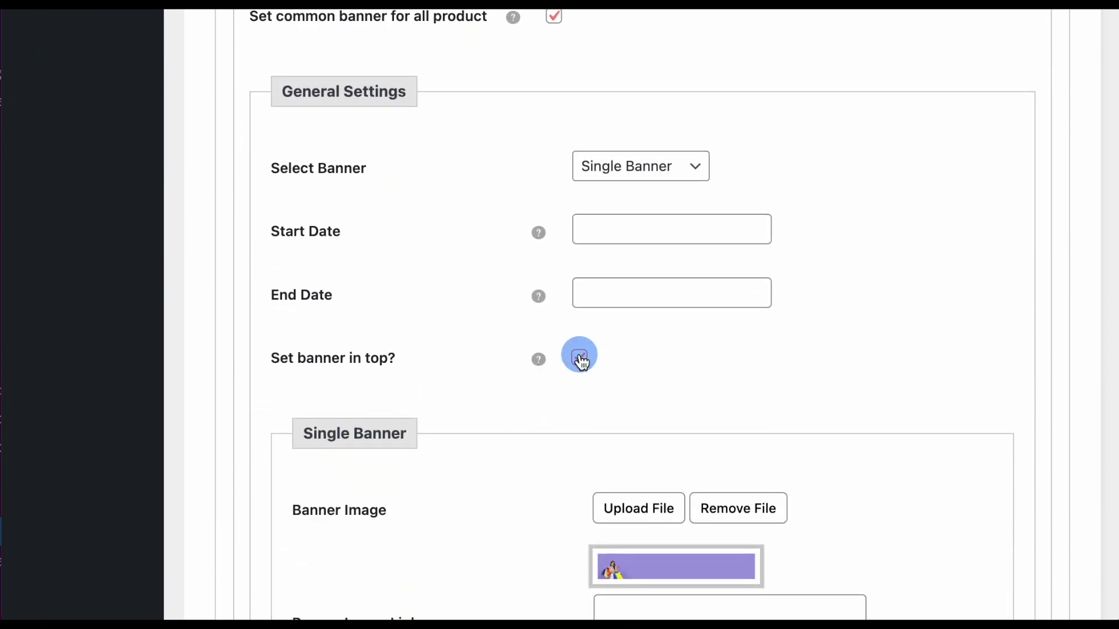
scroll(580, 360, "up", 5)
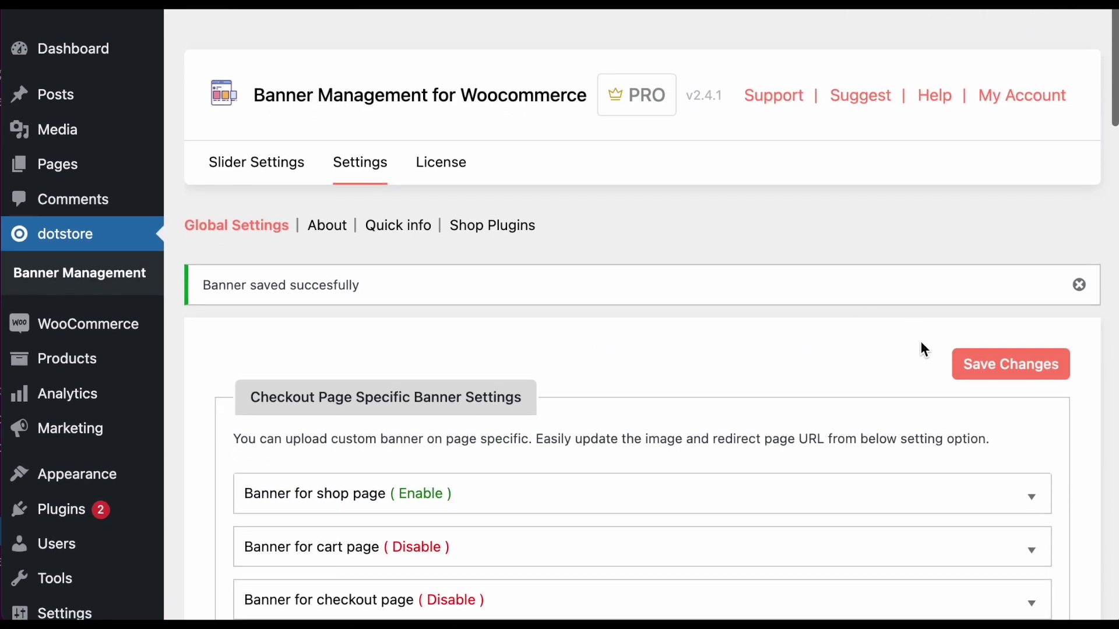
left_click(972, 362)
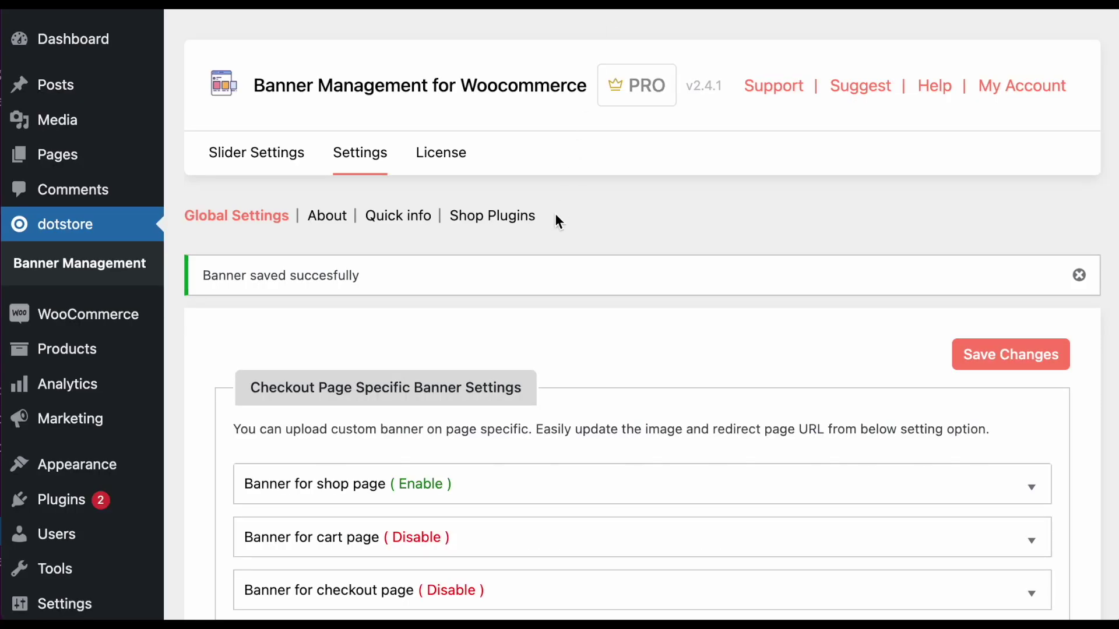
scroll(558, 221, "down", 20)
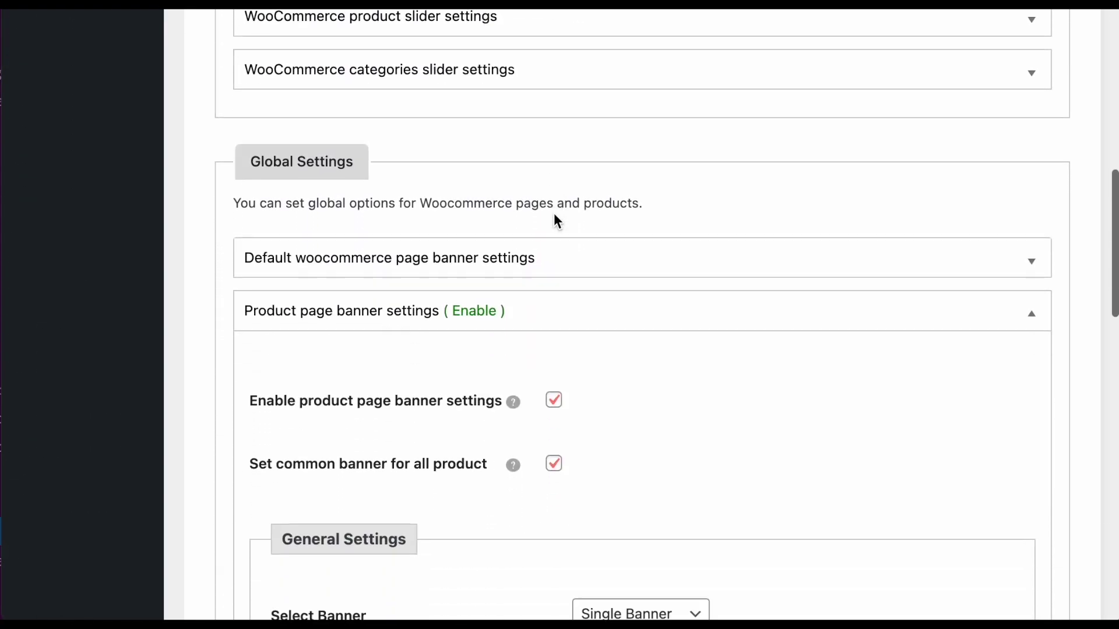
Go to Slider Settings and start a new category slider with Add New
scroll(554, 216, "down", 15)
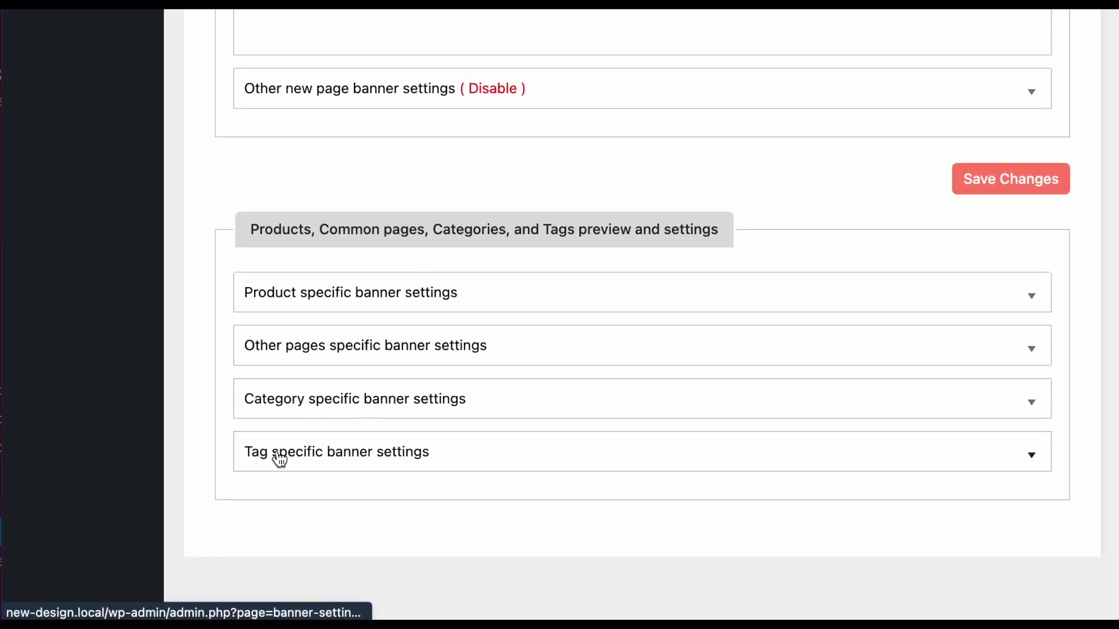
scroll(344, 447, "up", 20)
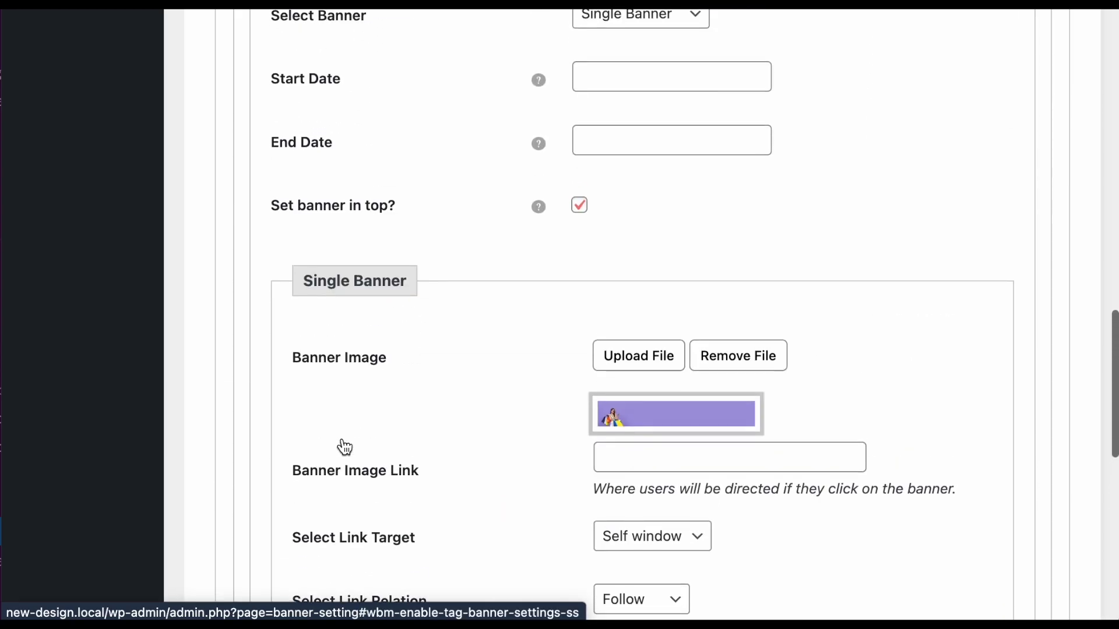
scroll(341, 446, "up", 10)
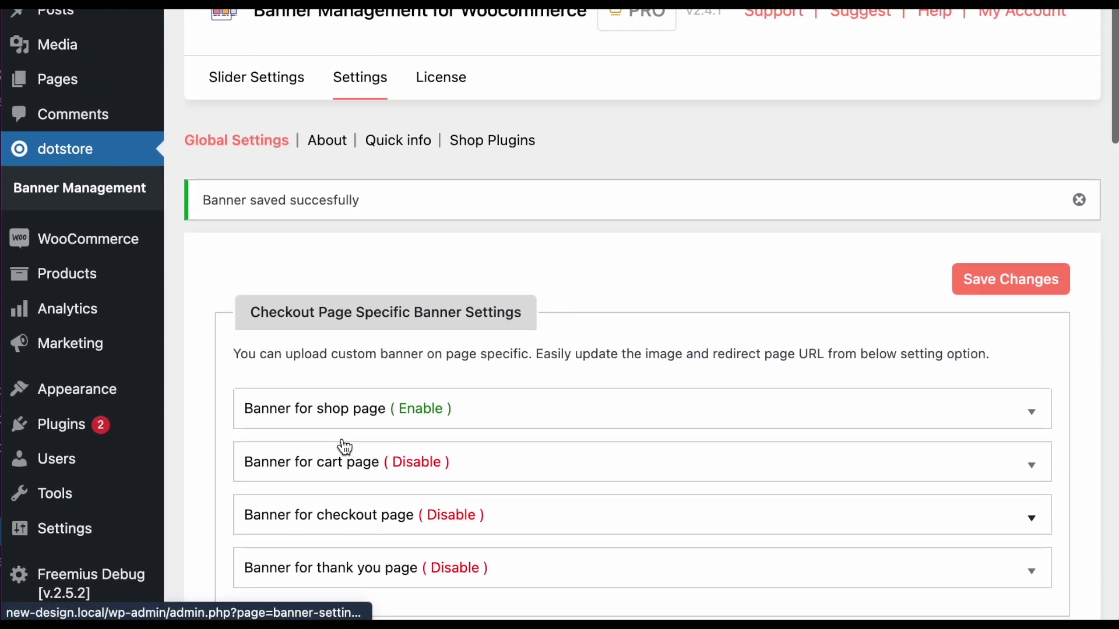
left_click(247, 69)
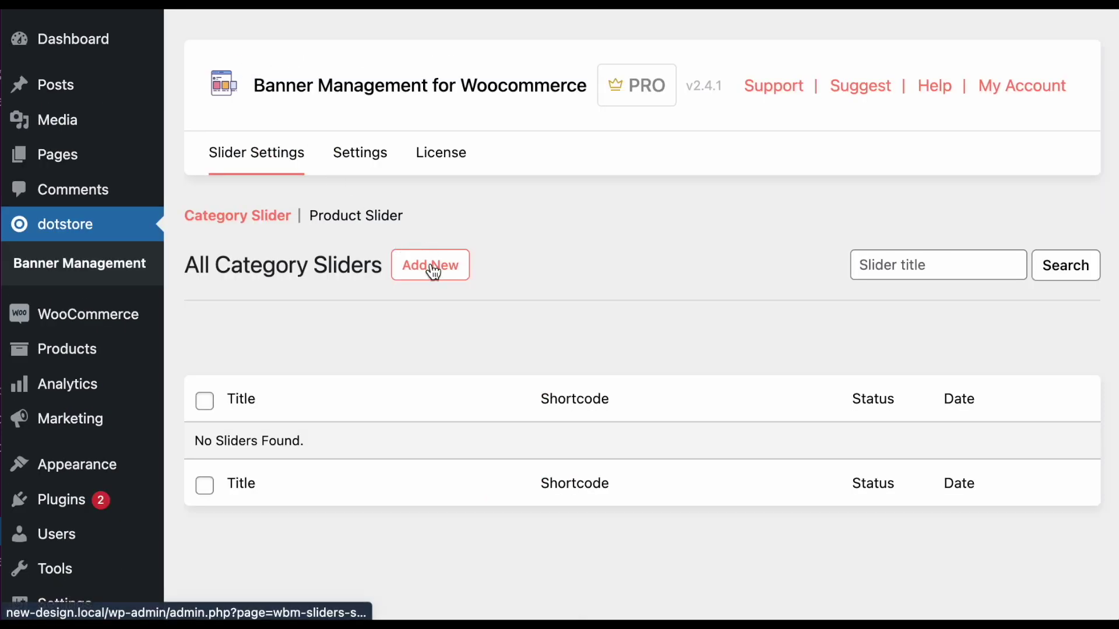
left_click(433, 272)
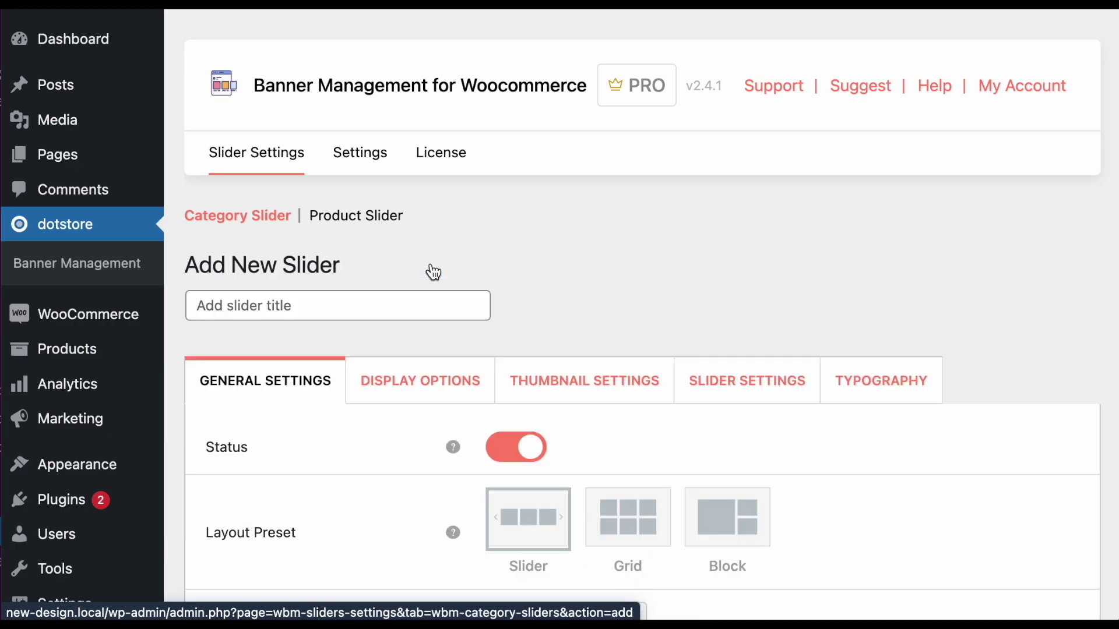
Switch the category slider's layout preset to Grid, then to Block
scroll(433, 271, "down", 3)
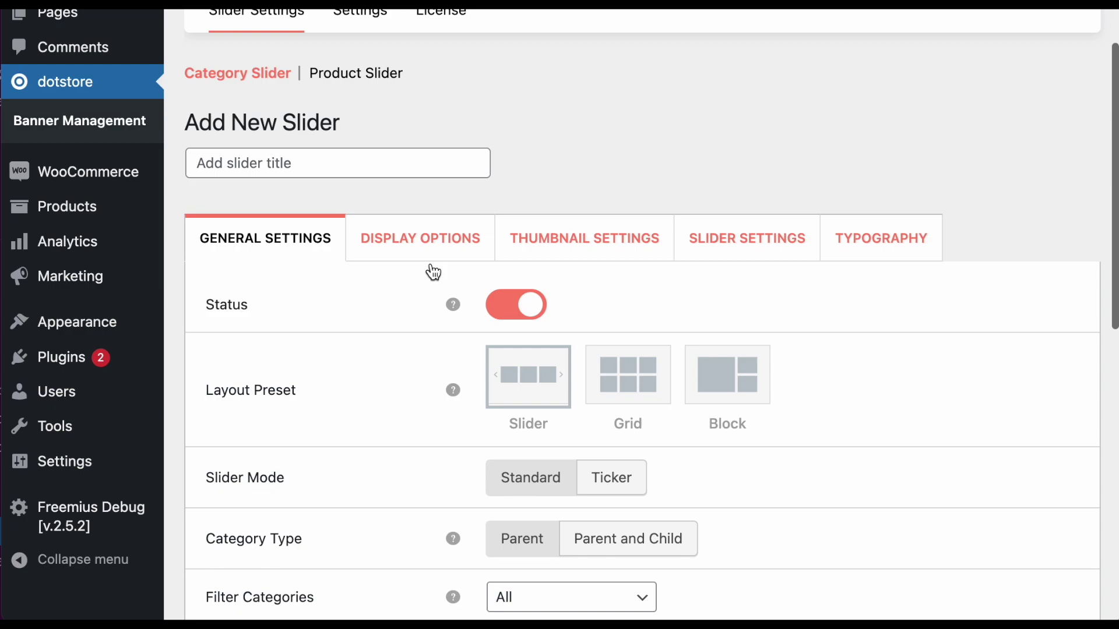
scroll(553, 350, "down", 5)
scroll(550, 343, "up", 1)
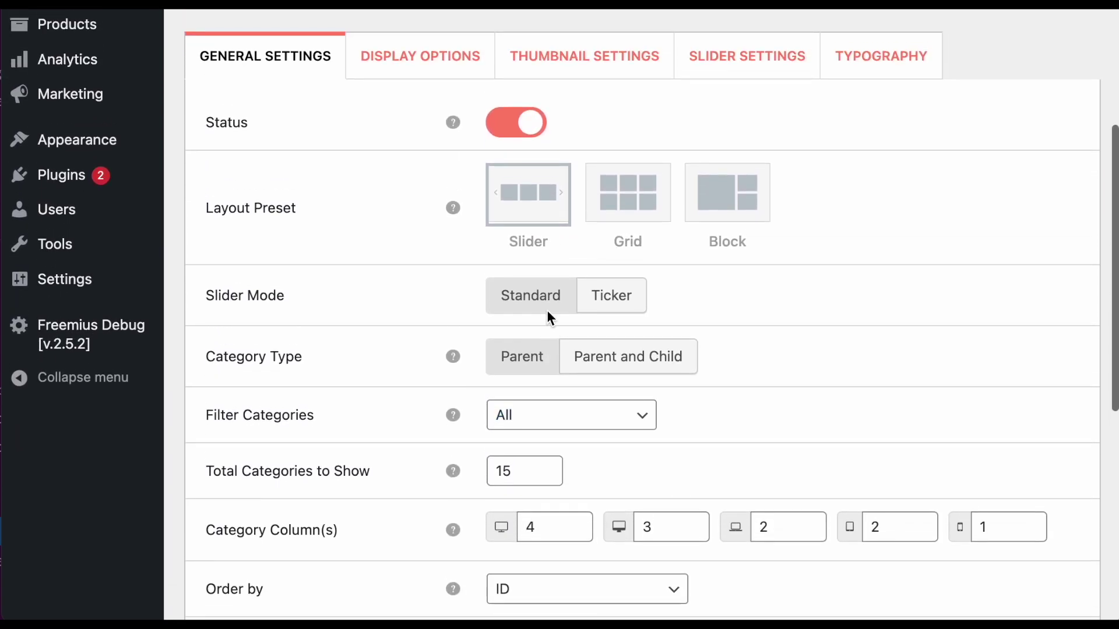
left_click(633, 198)
left_click(747, 201)
Set the category filter to specific categories
scroll(558, 354, "down", 3)
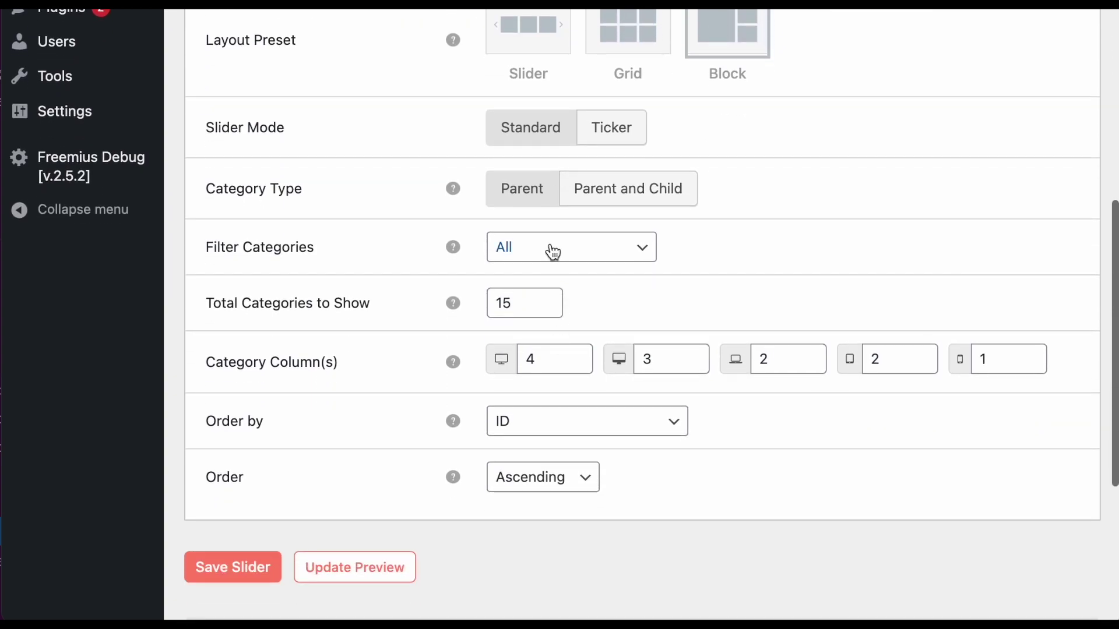
left_click(550, 249)
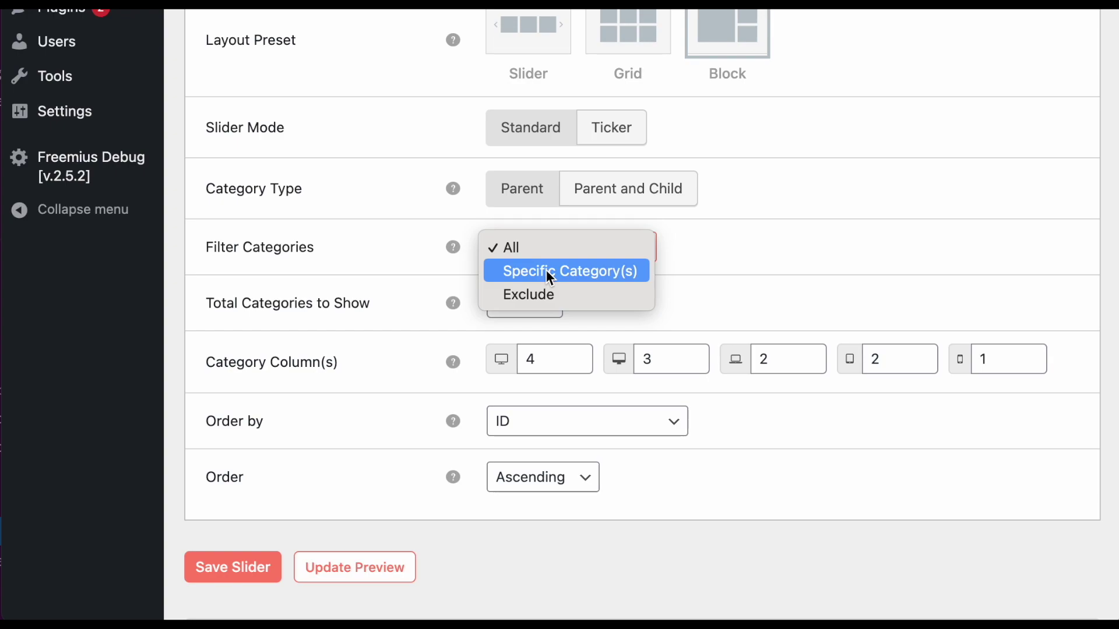
left_click(547, 271)
scroll(545, 272, "up", 3)
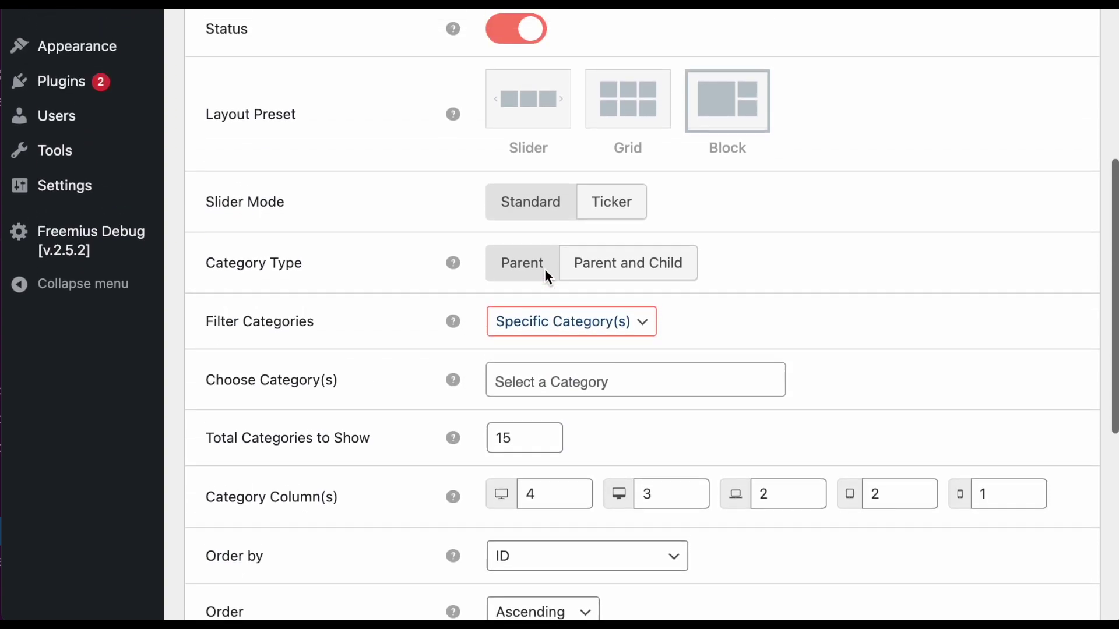
scroll(546, 271, "down", 5)
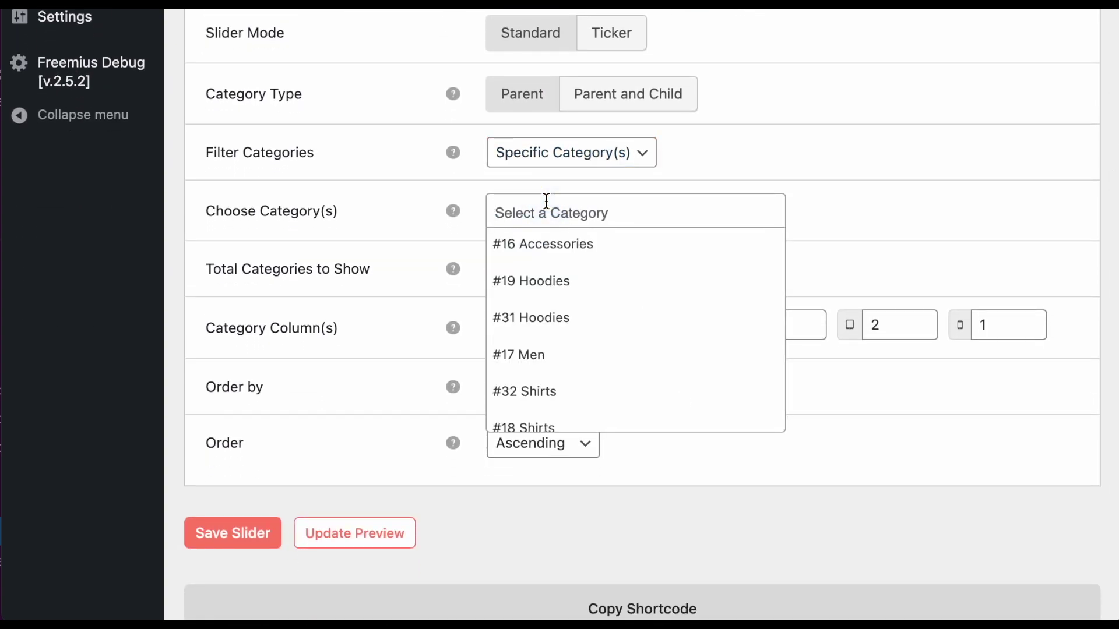
Choose #16 Accessories, #31 Hoodies, #17 Men and #30 Women in Choose Category(s)
left_click(544, 247)
left_click(591, 235)
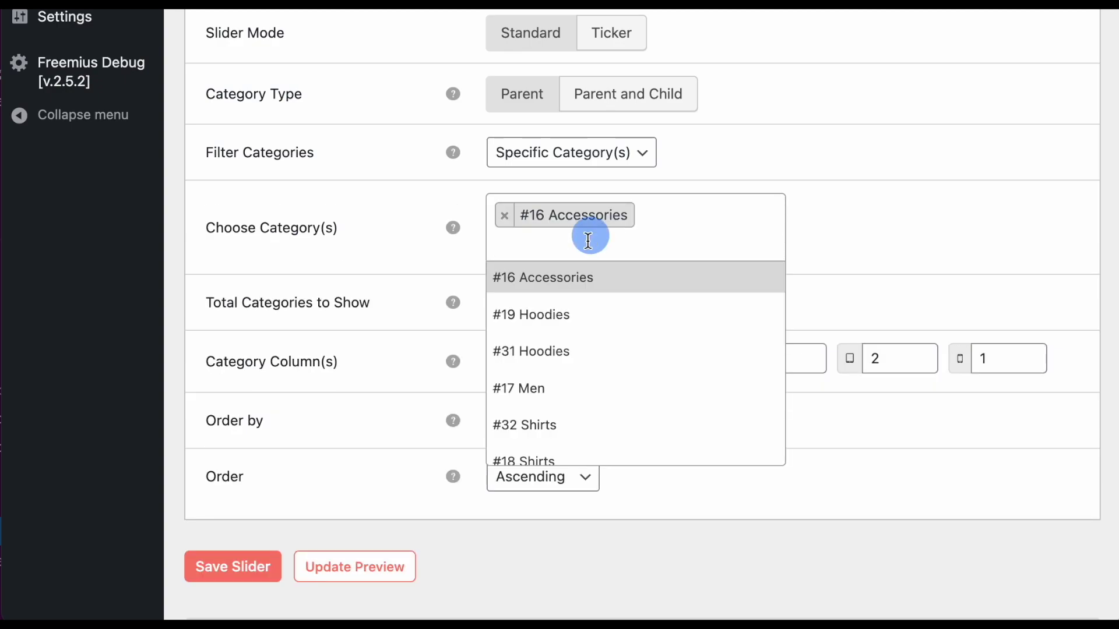
left_click(553, 347)
left_click(612, 233)
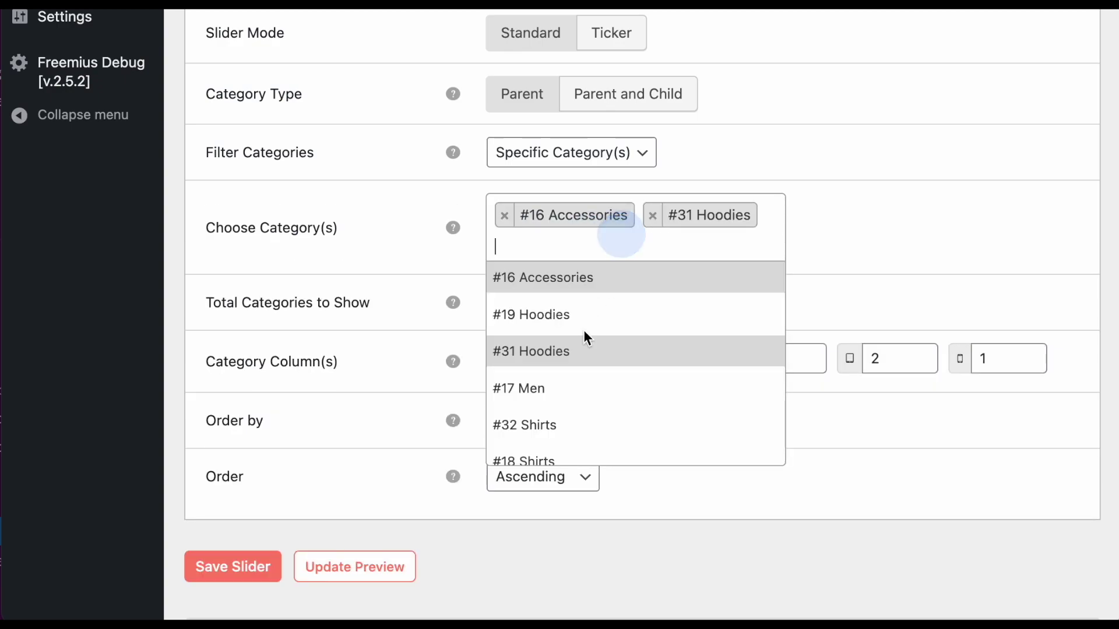
left_click(554, 334)
left_click(641, 241)
left_click(554, 437)
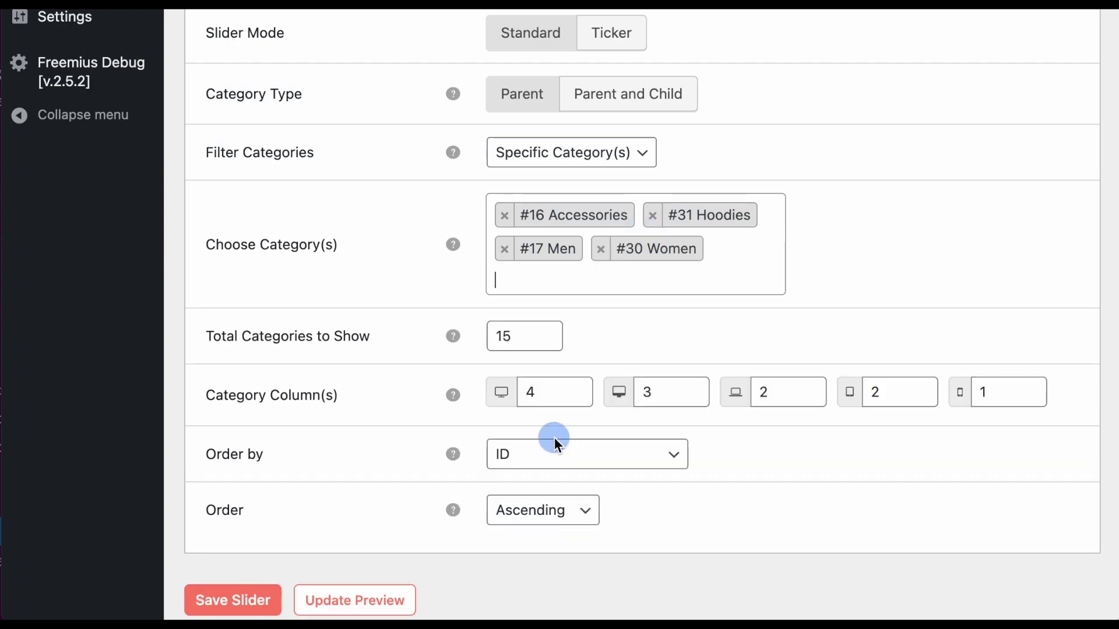
Show the live preview of the category slider
scroll(553, 437, "down", 2)
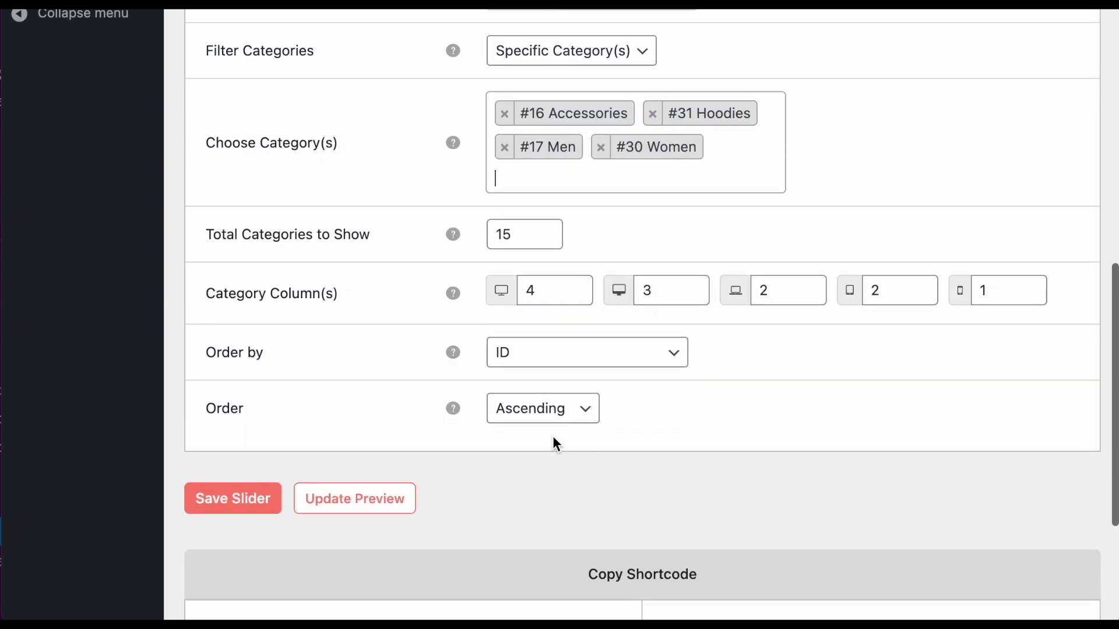
scroll(552, 440, "down", 4)
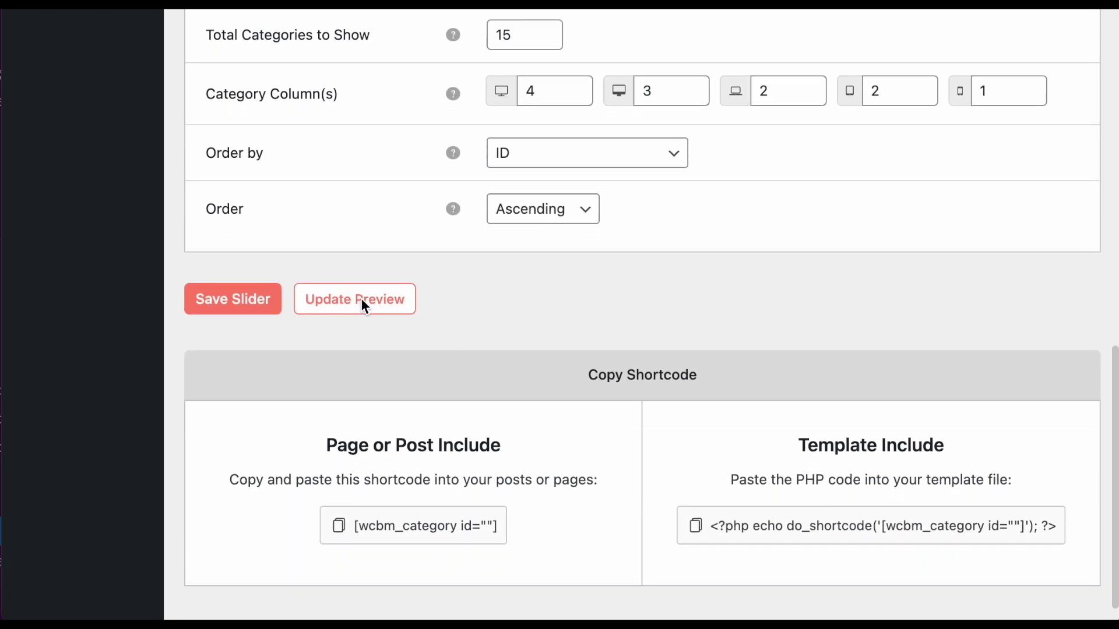
left_click(361, 298)
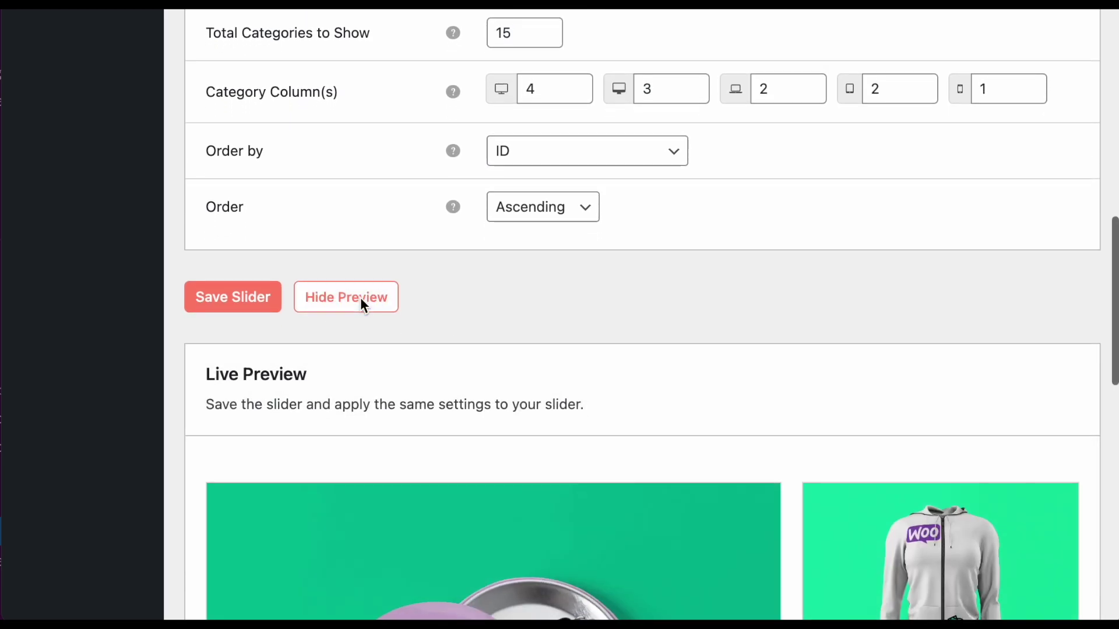
Switch the layout preset from Block to Slider and refresh the preview
scroll(361, 304, "down", 9)
scroll(524, 256, "up", 2)
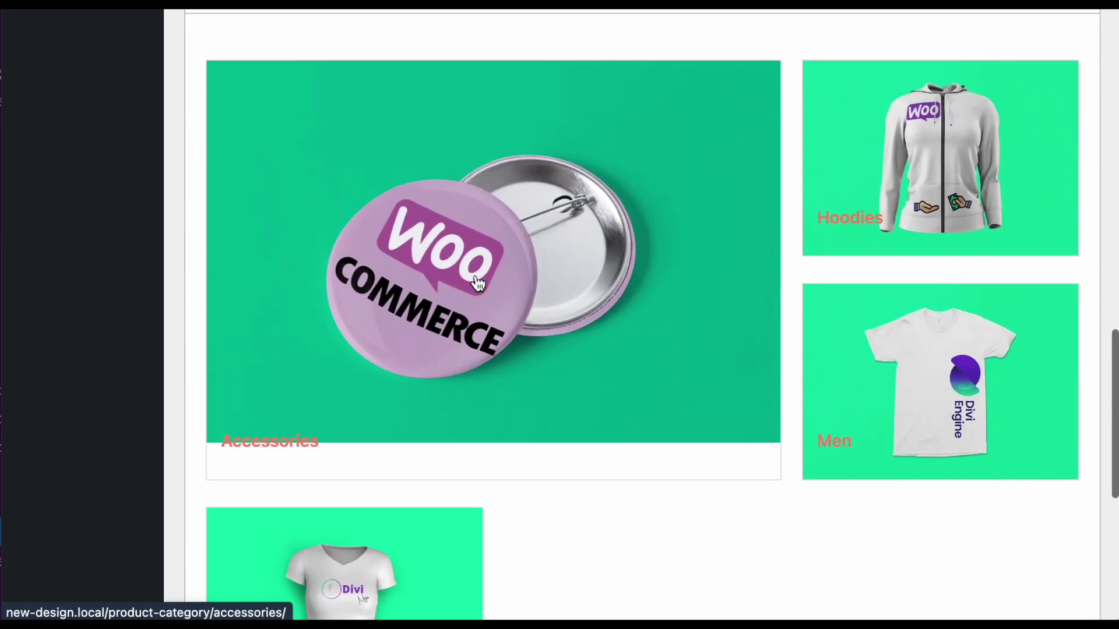
scroll(478, 283, "up", 1)
scroll(647, 260, "up", 1)
scroll(760, 249, "up", 10)
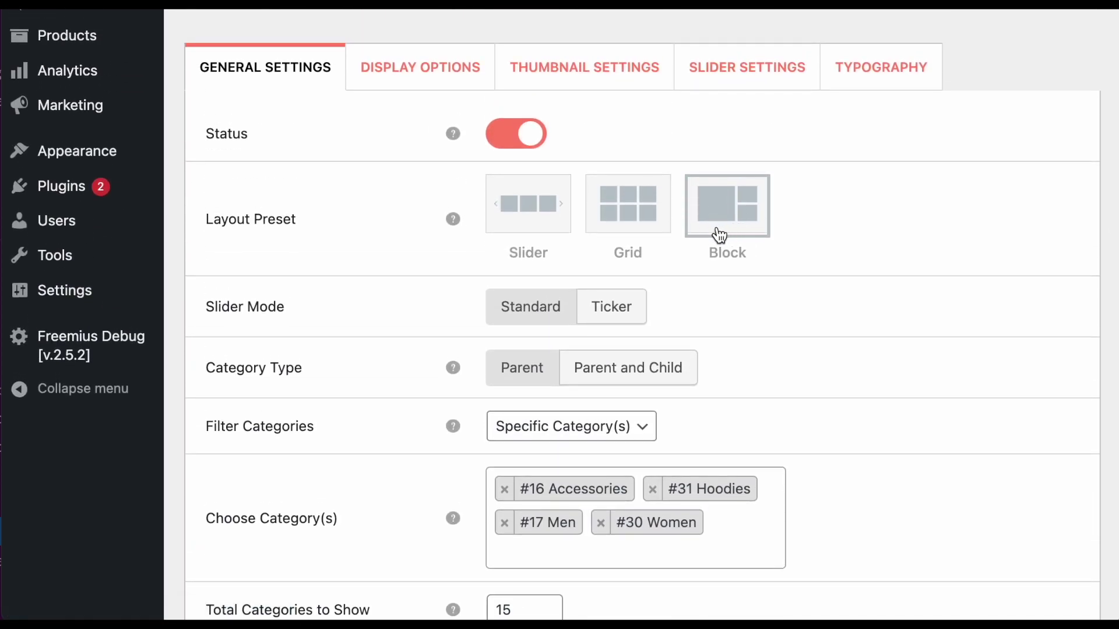
left_click(525, 214)
scroll(524, 214, "down", 9)
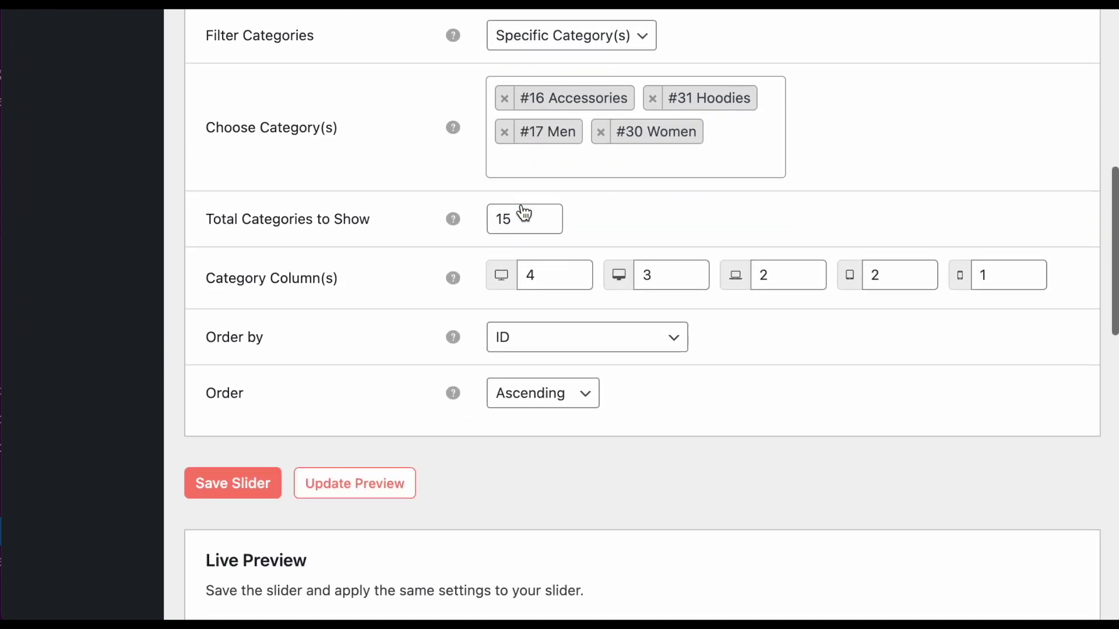
left_click(372, 353)
Reload the live preview and advance the carousel to the next categories
left_click(344, 349)
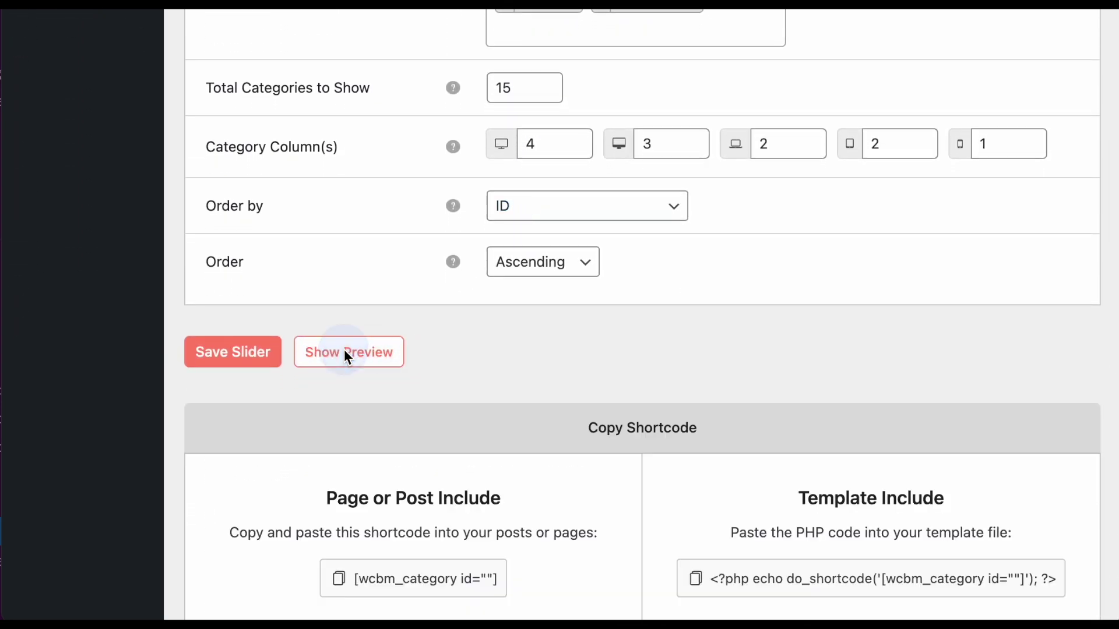
left_click(366, 355)
scroll(364, 359, "down", 5)
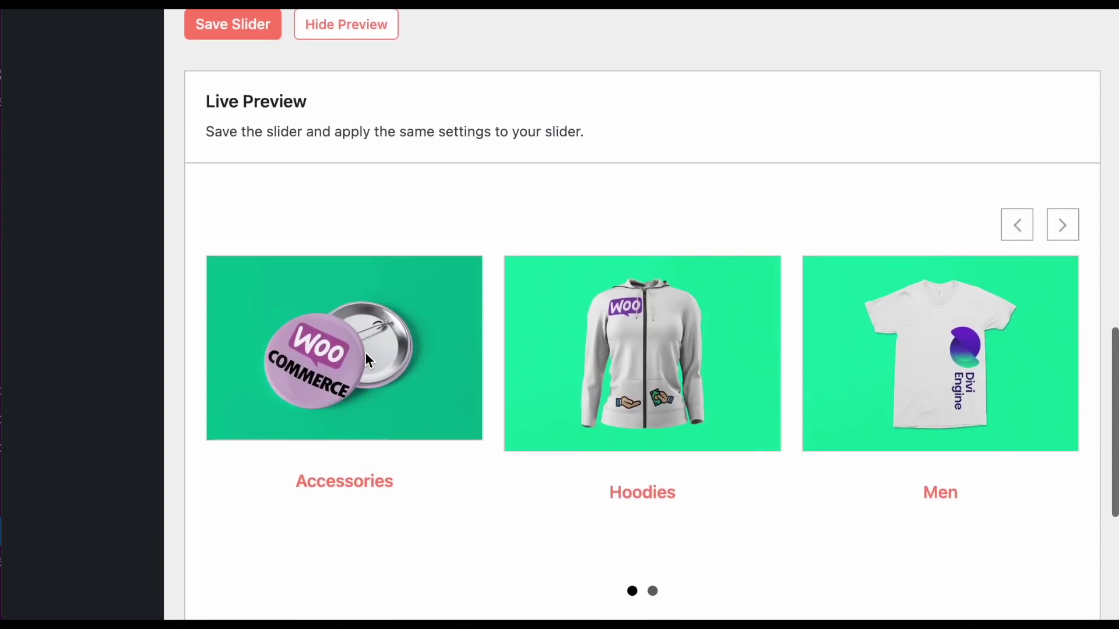
left_click(1062, 217)
scroll(608, 334, "up", 4)
scroll(607, 330, "down", 10)
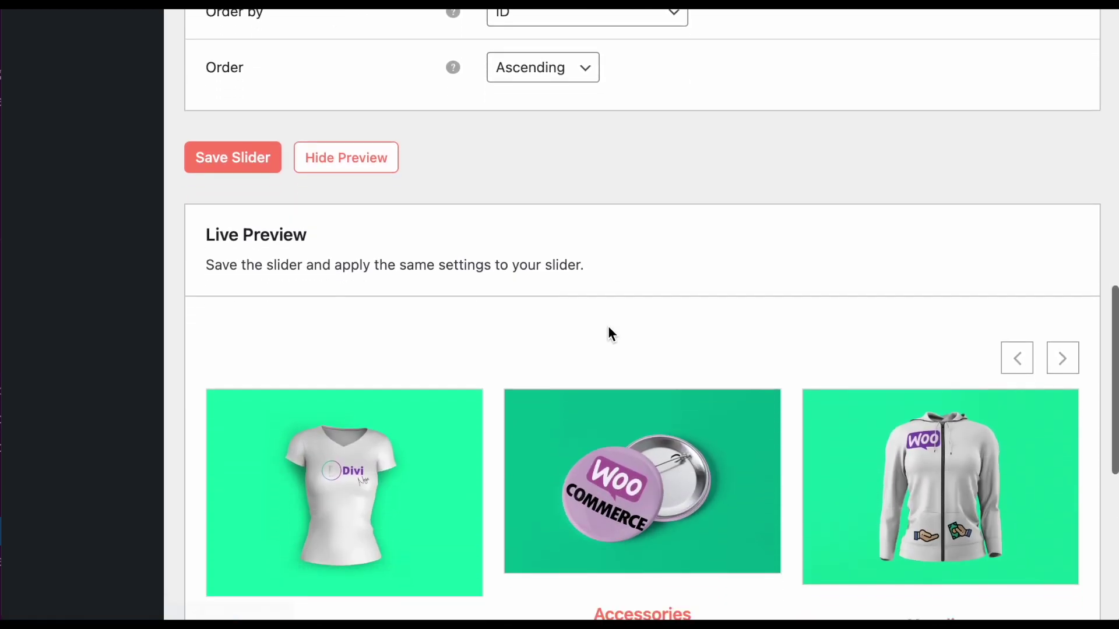
scroll(455, 512, "up", 2)
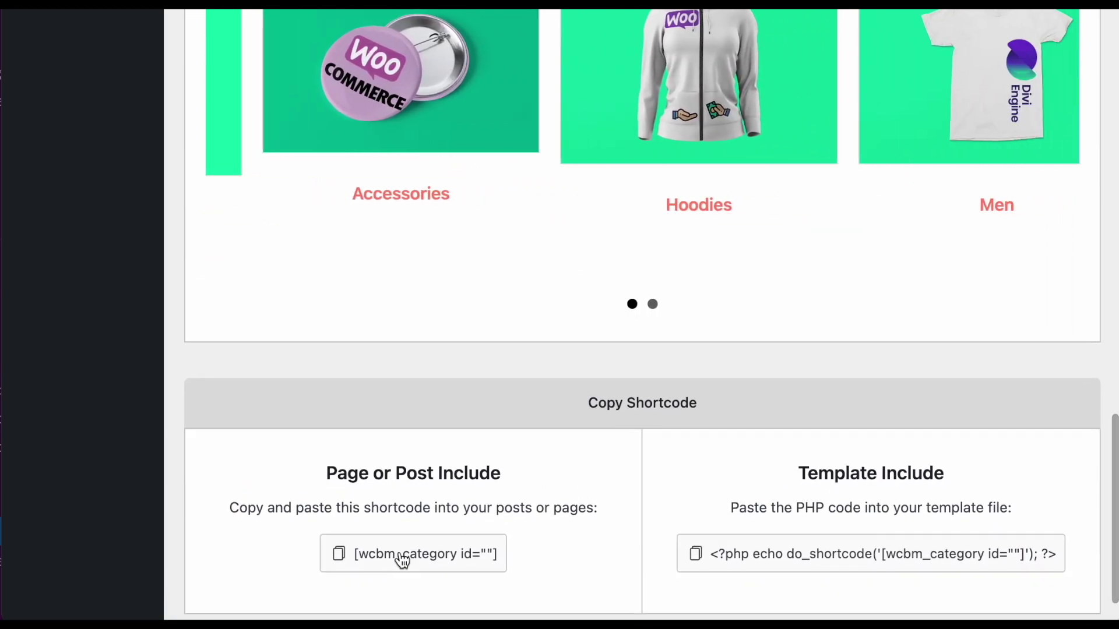
scroll(415, 419, "up", 4)
scroll(419, 398, "up", 7)
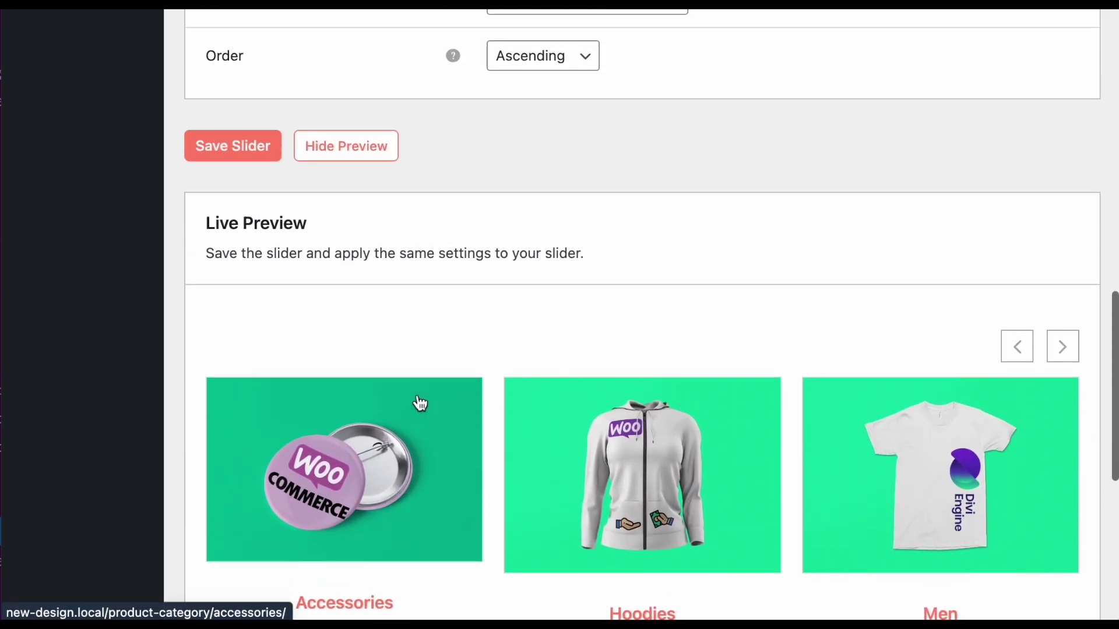
scroll(420, 402, "up", 15)
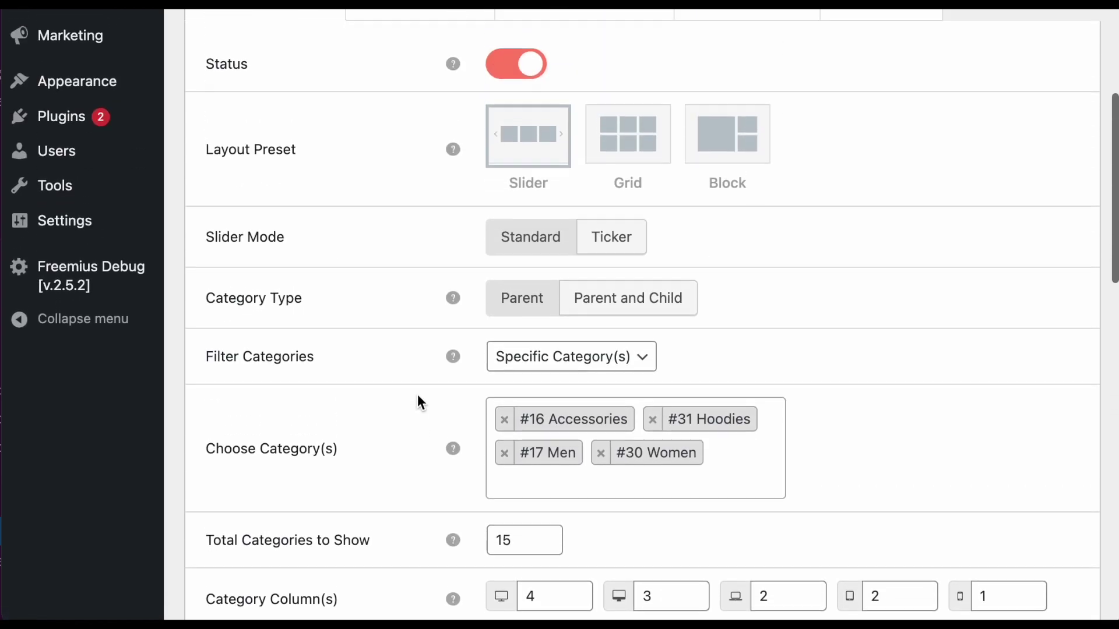
scroll(418, 402, "up", 7)
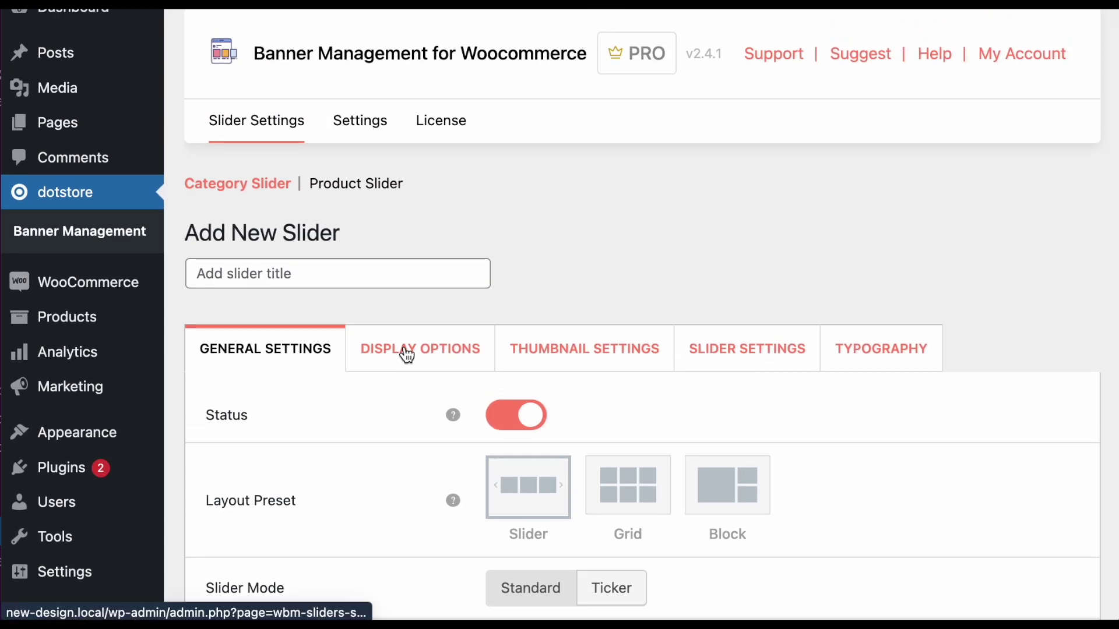
scroll(407, 349, "down", 2)
Turn on the Shop Now Button in Display Options
left_click(412, 260)
scroll(411, 265, "down", 3)
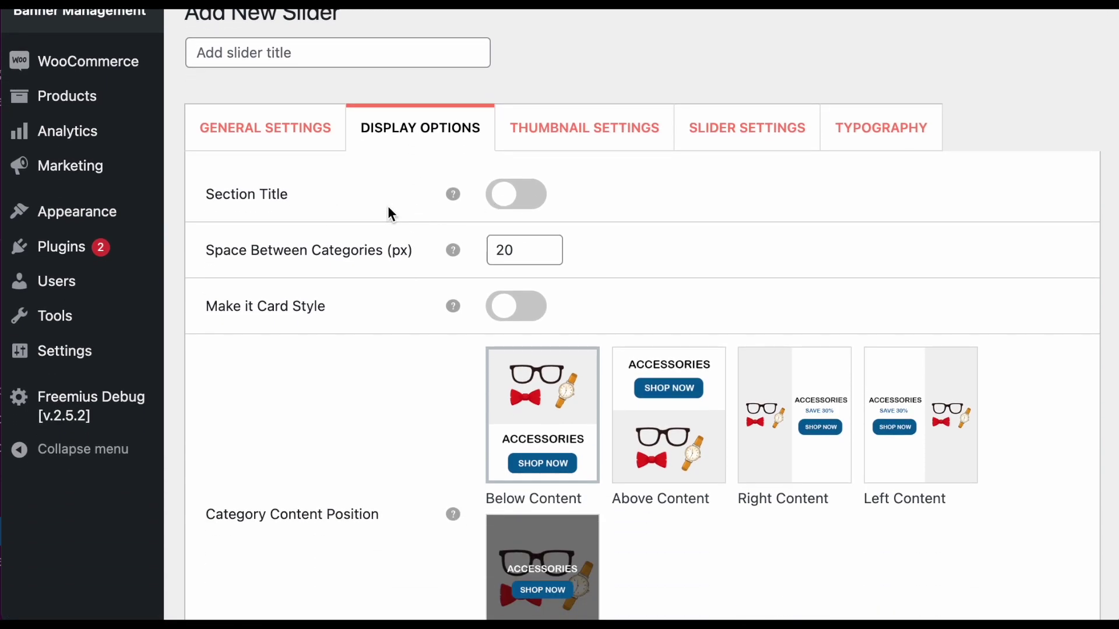
scroll(388, 208, "down", 6)
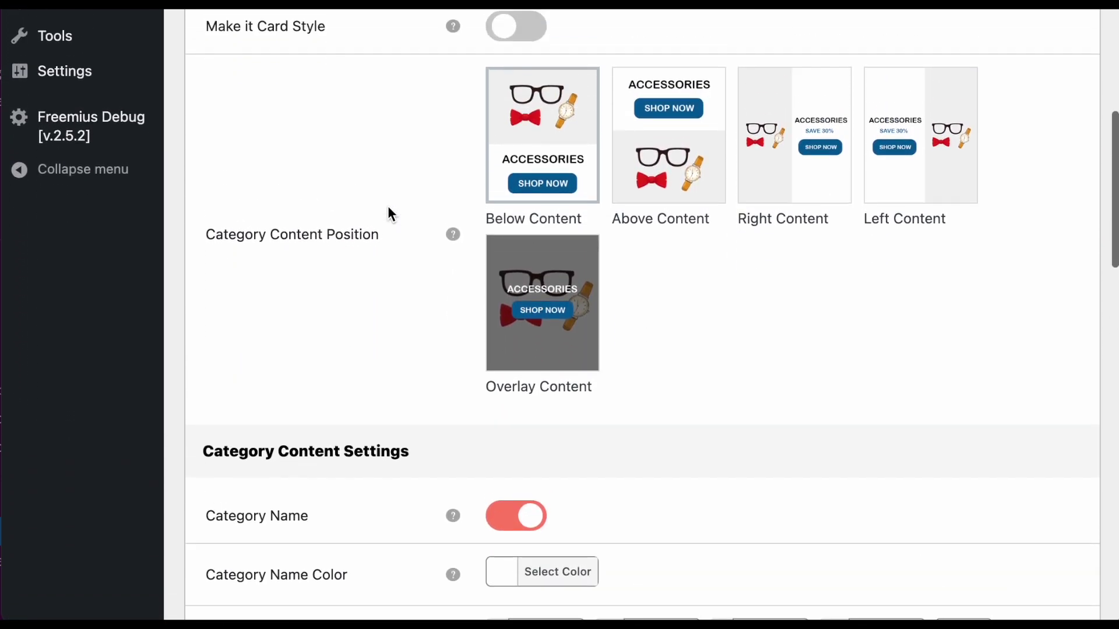
scroll(602, 313, "down", 1)
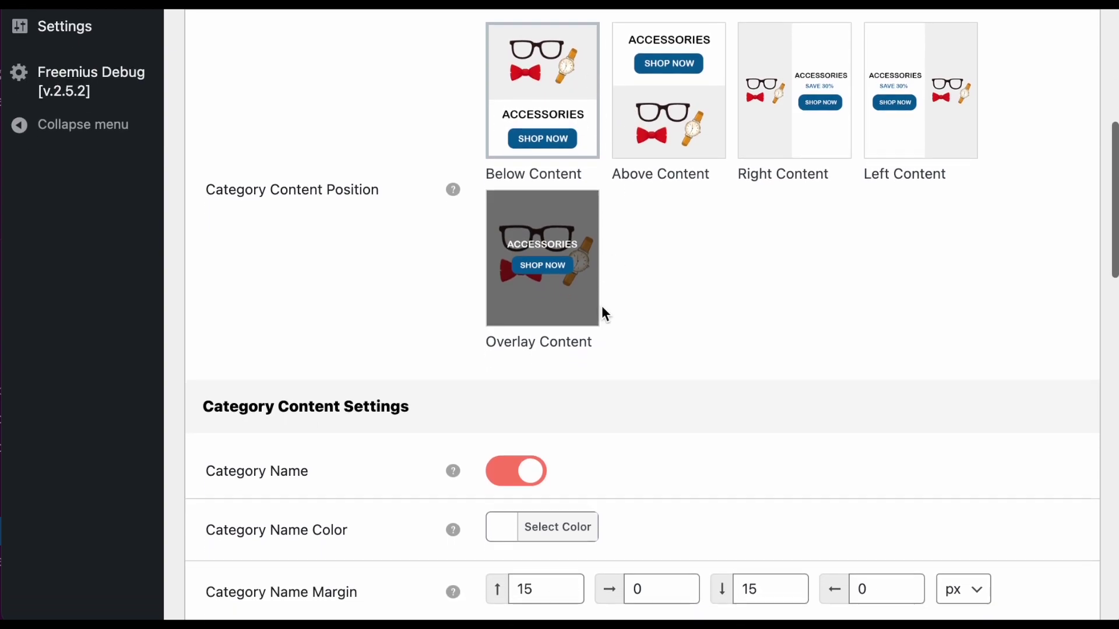
scroll(747, 323, "down", 5)
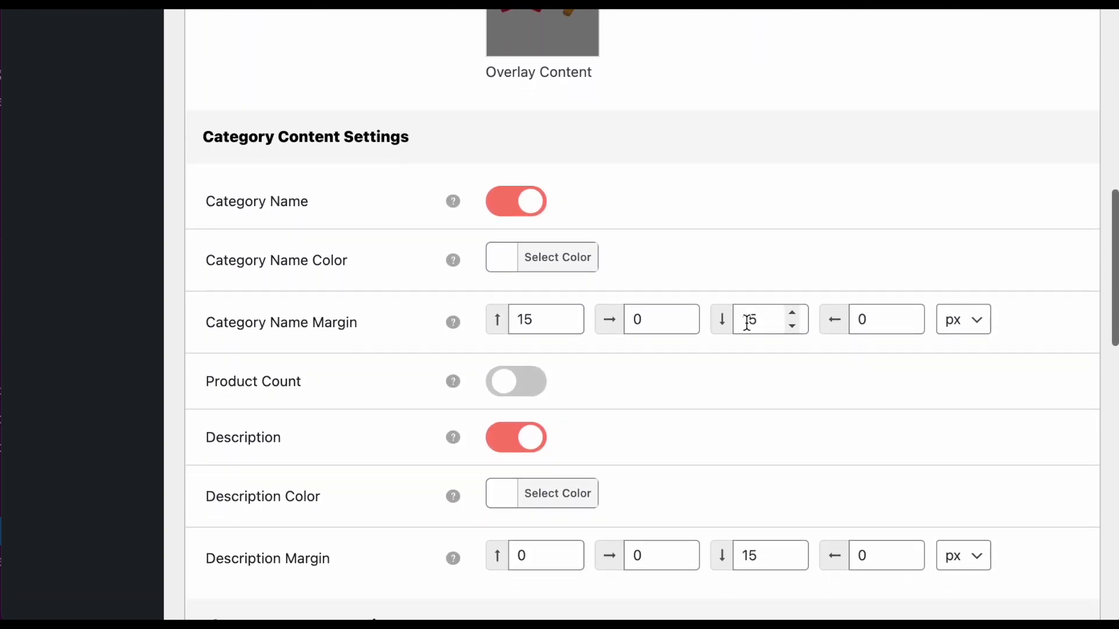
scroll(747, 322, "down", 7)
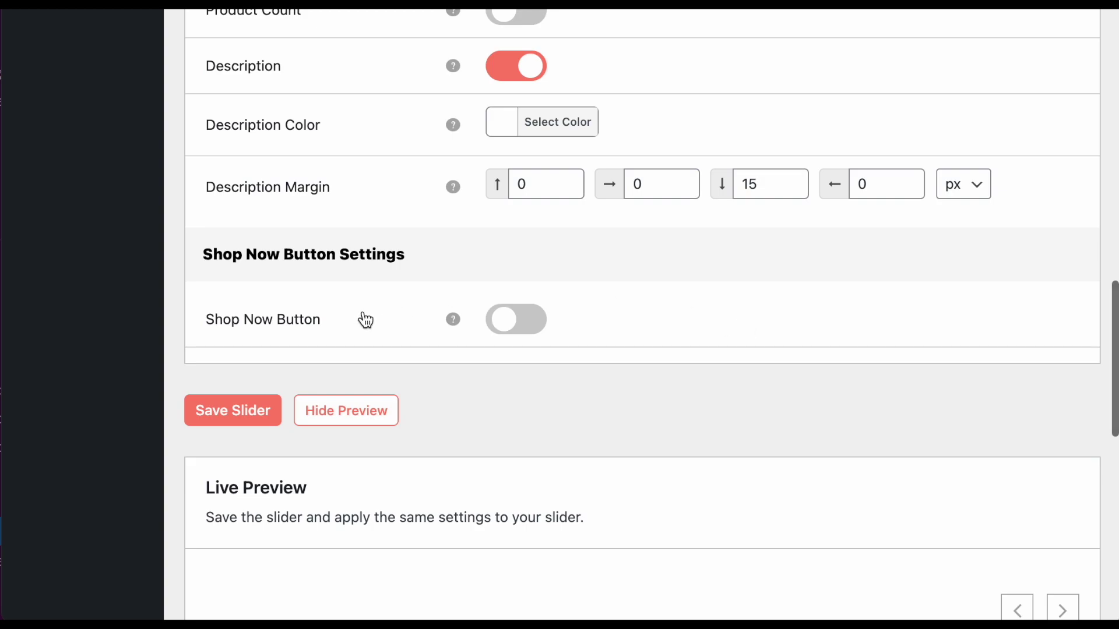
left_click(517, 329)
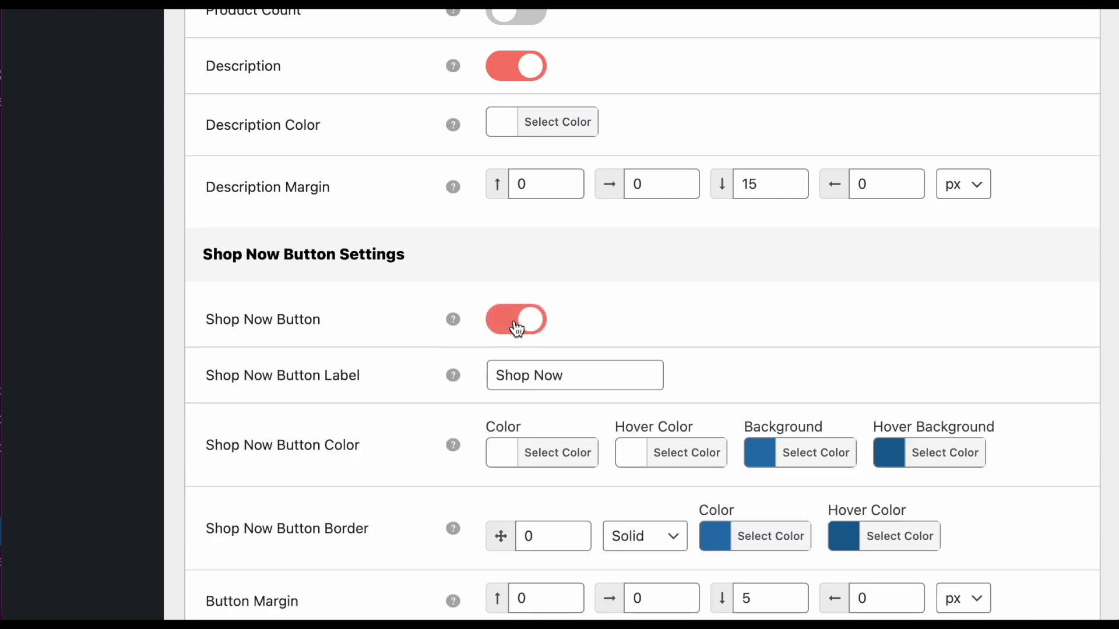
Reload the live preview to see the Shop Now buttons under each category
scroll(517, 329, "down", 5)
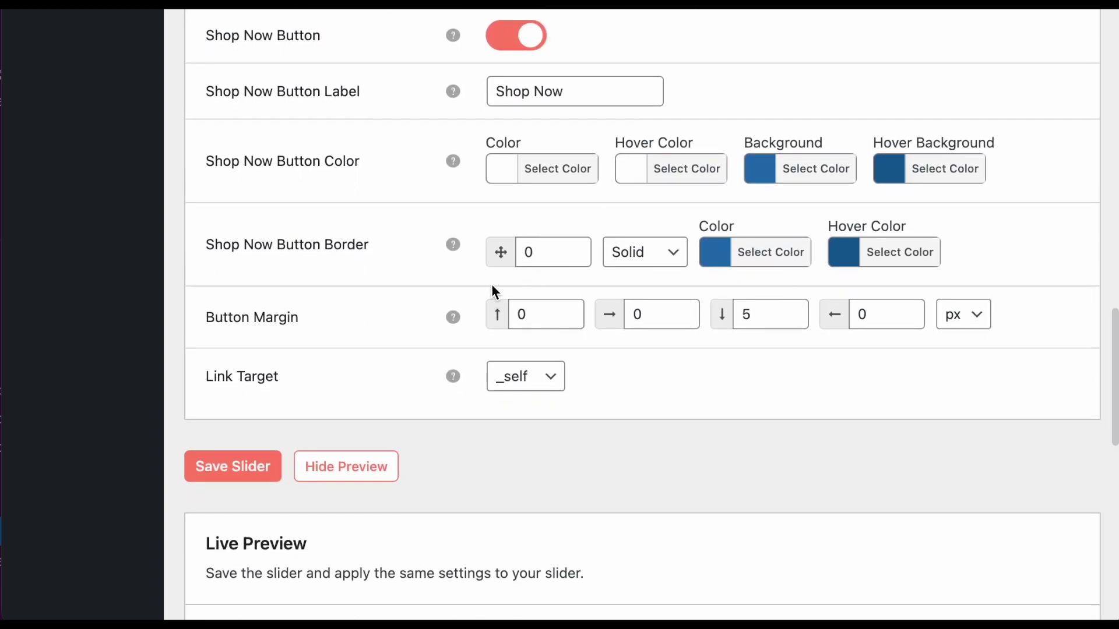
left_click(352, 474)
left_click(365, 470)
scroll(366, 470, "down", 8)
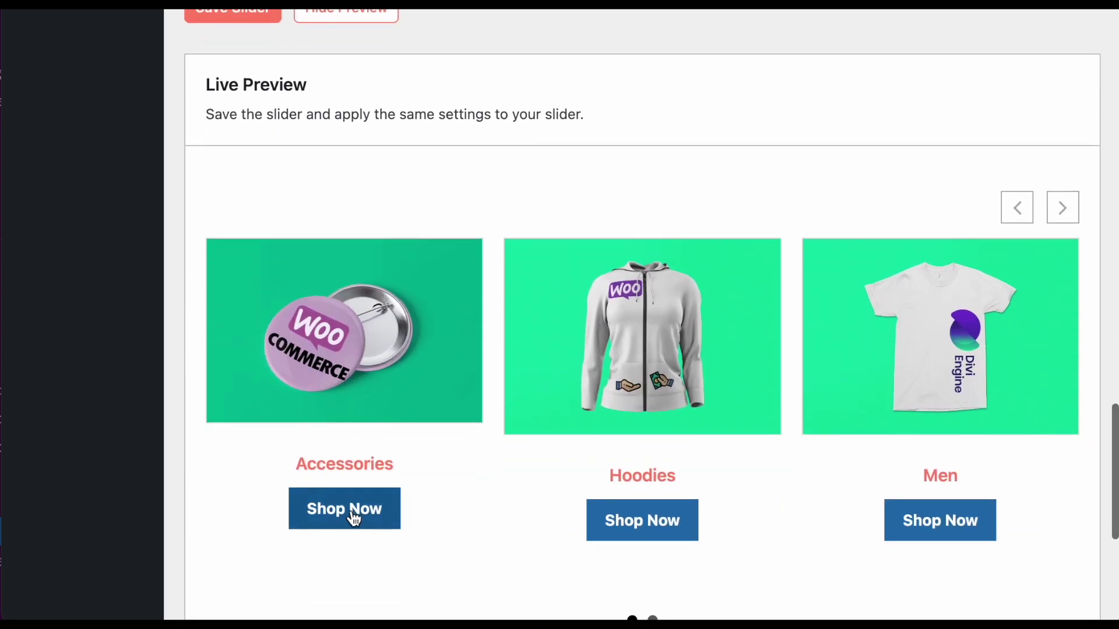
scroll(362, 514, "up", 10)
scroll(361, 515, "up", 8)
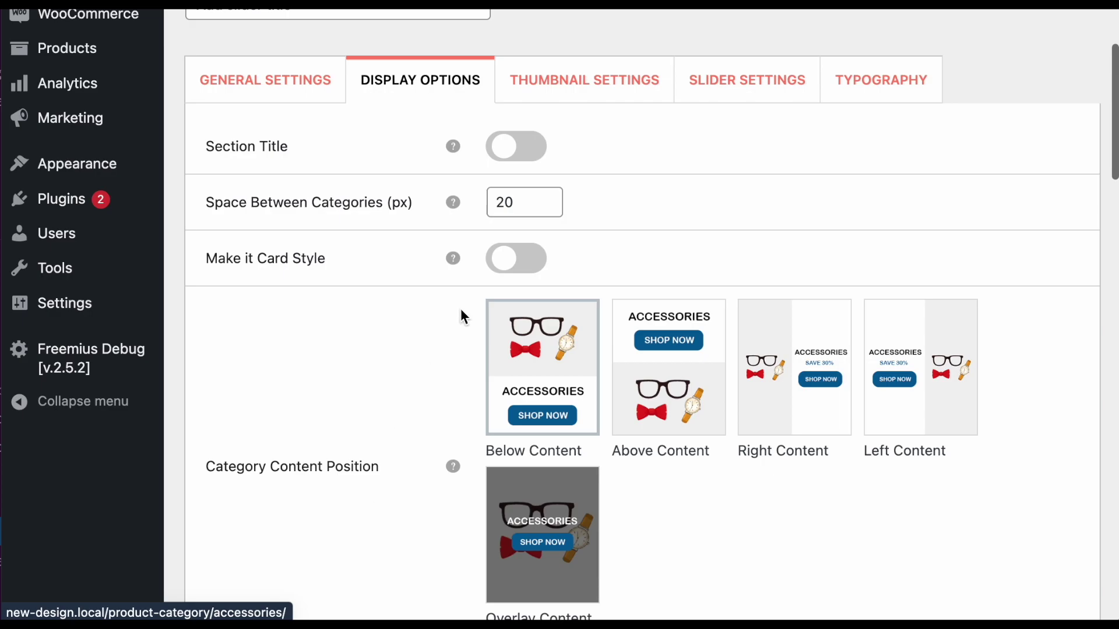
Look through the Thumbnail, Slider Settings and Typography tabs, then go to the product sliders list
left_click(537, 382)
scroll(537, 385, "down", 3)
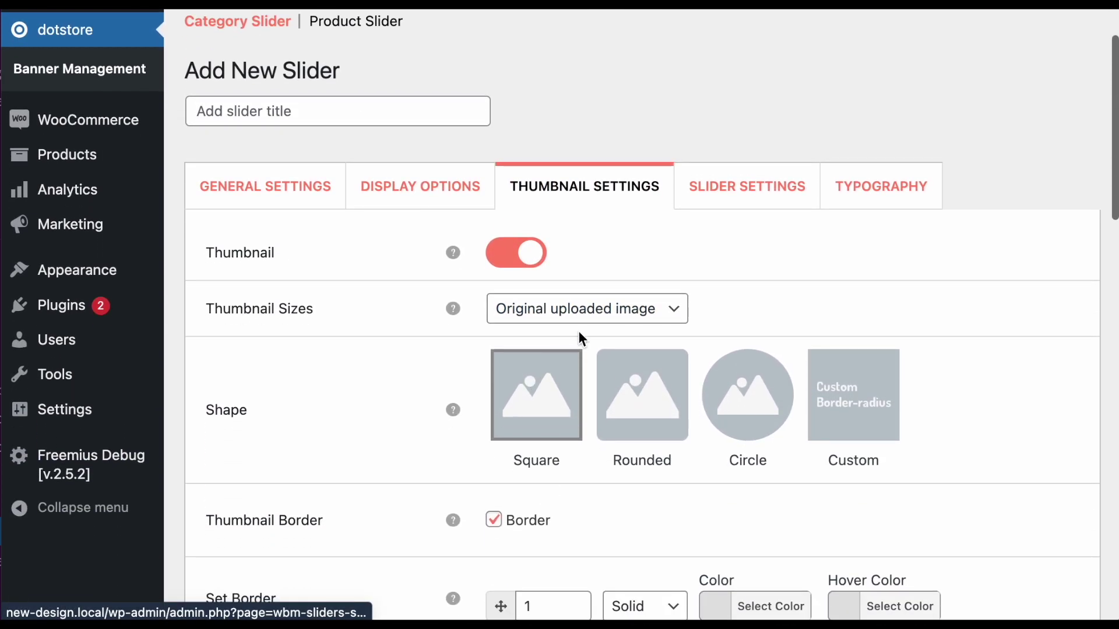
left_click(738, 202)
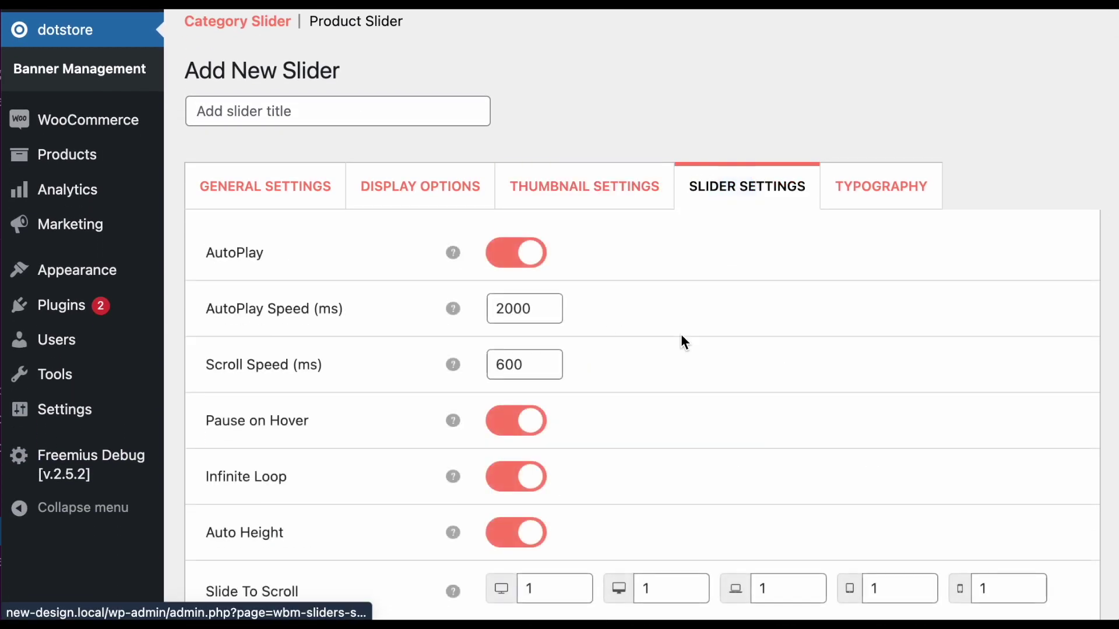
scroll(682, 338, "down", 1)
left_click(878, 128)
left_click(299, 123)
scroll(297, 120, "up", 4)
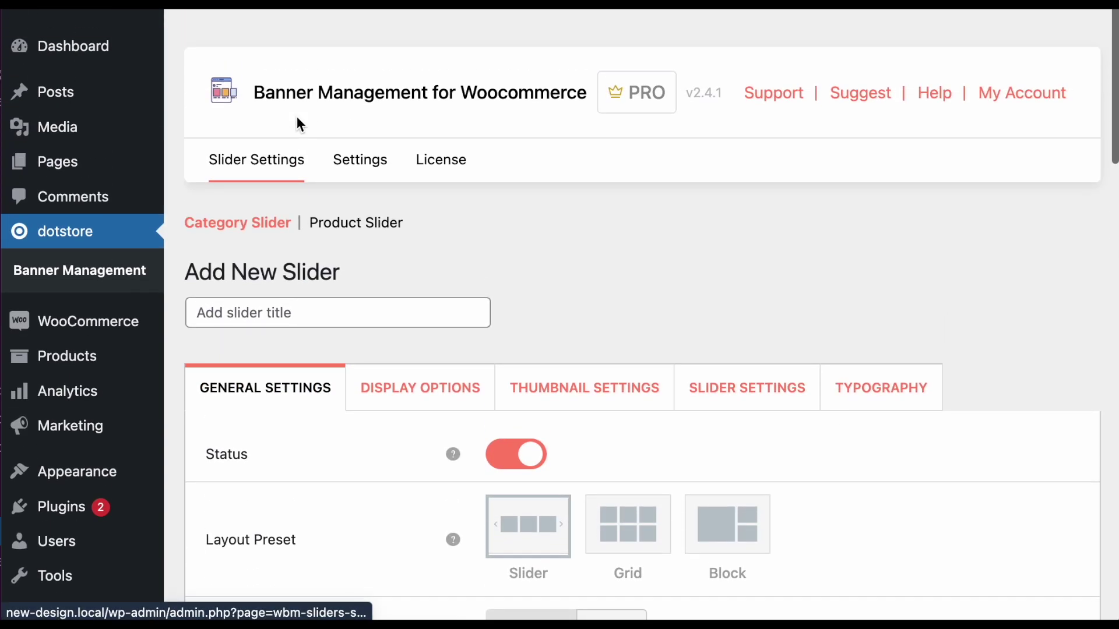
left_click(350, 217)
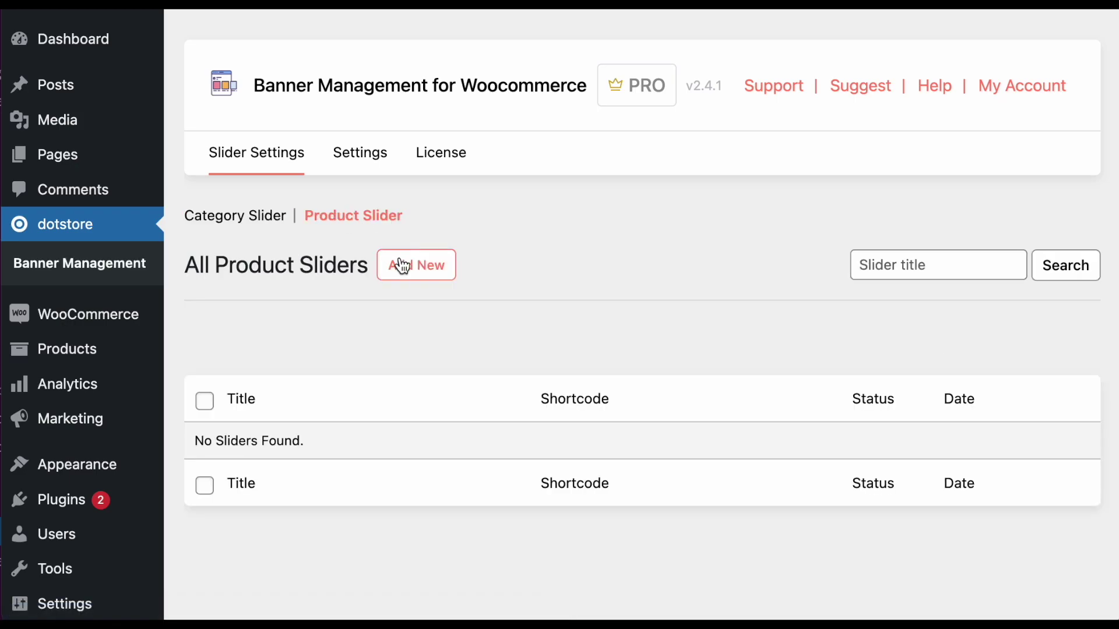
Start a new product slider and set Filter Products to Specific Category(s)
left_click(402, 266)
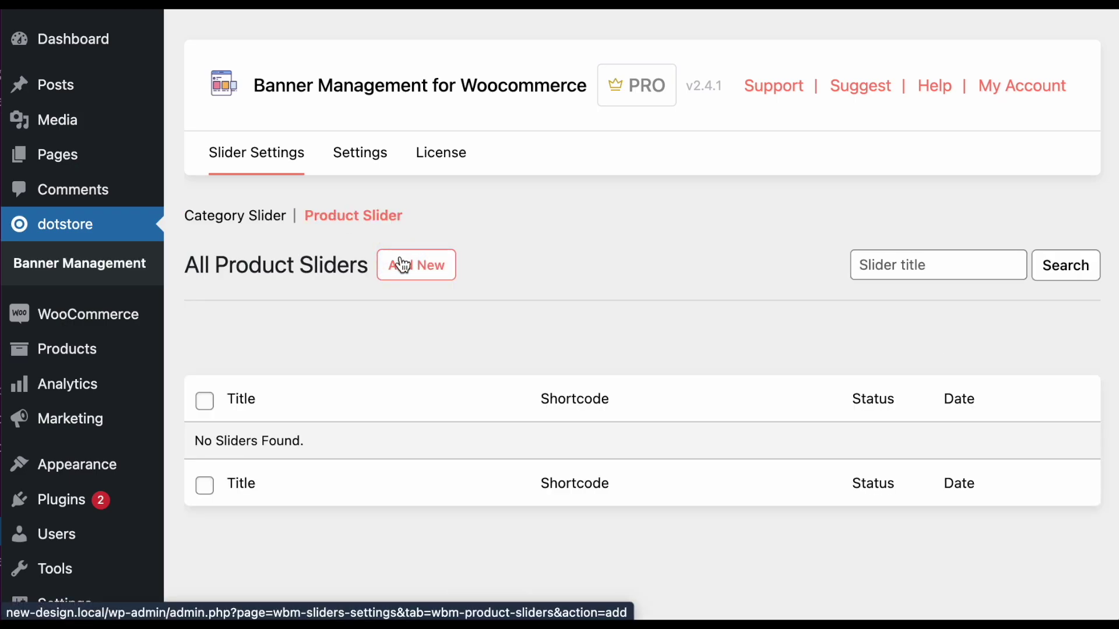
scroll(402, 265, "down", 5)
scroll(402, 265, "down", 3)
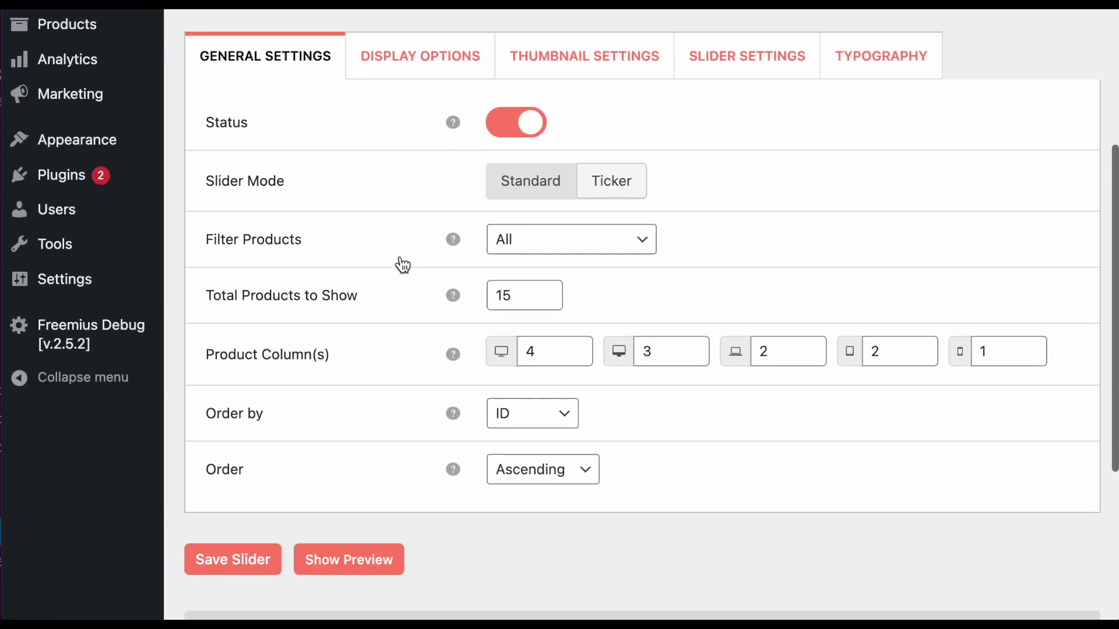
left_click(532, 231)
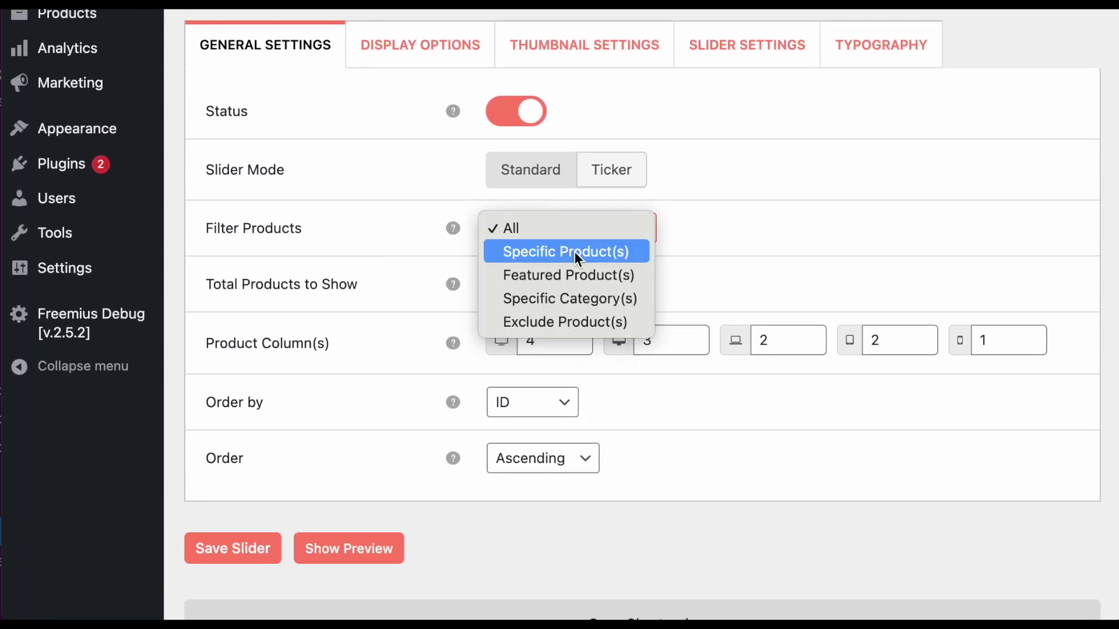
left_click(575, 299)
Choose #31 Hoodies in Choose Category(s)
scroll(575, 300, "down", 3)
left_click(564, 183)
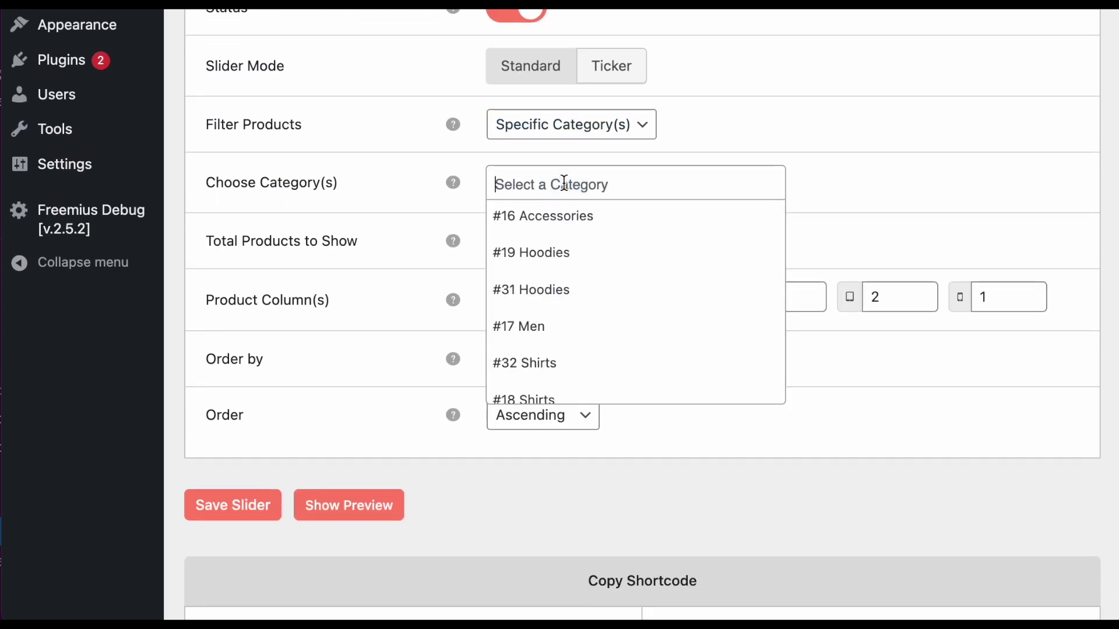
left_click(547, 289)
scroll(544, 288, "down", 5)
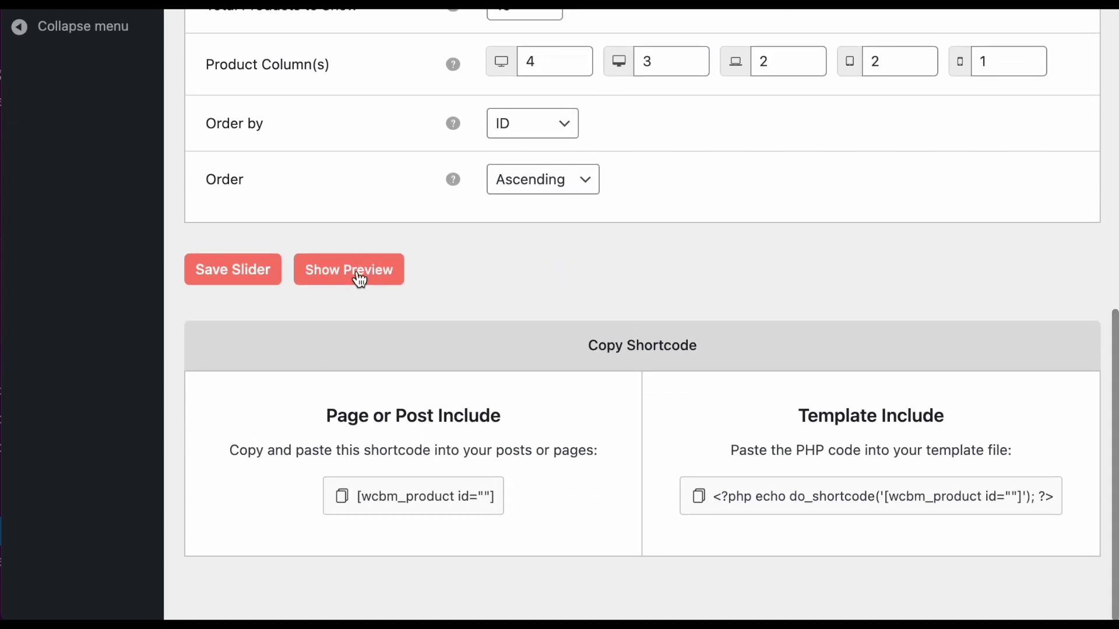
Show the live preview and advance the hoodie carousel by one product
left_click(359, 279)
scroll(359, 279, "down", 7)
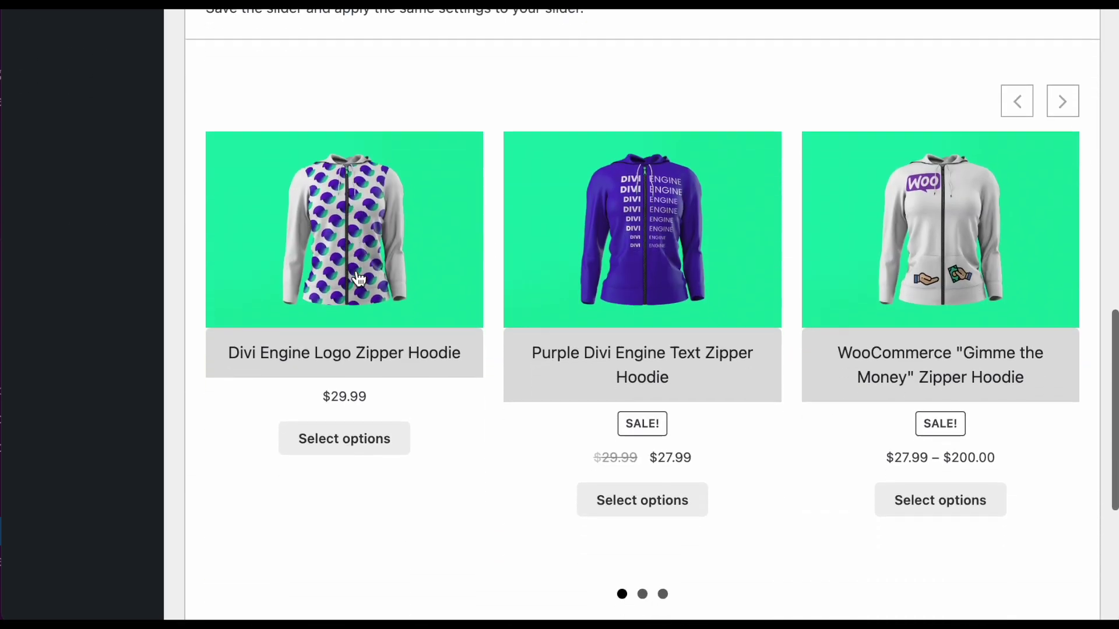
scroll(576, 305, "up", 2)
scroll(605, 254, "up", 8)
scroll(603, 254, "down", 9)
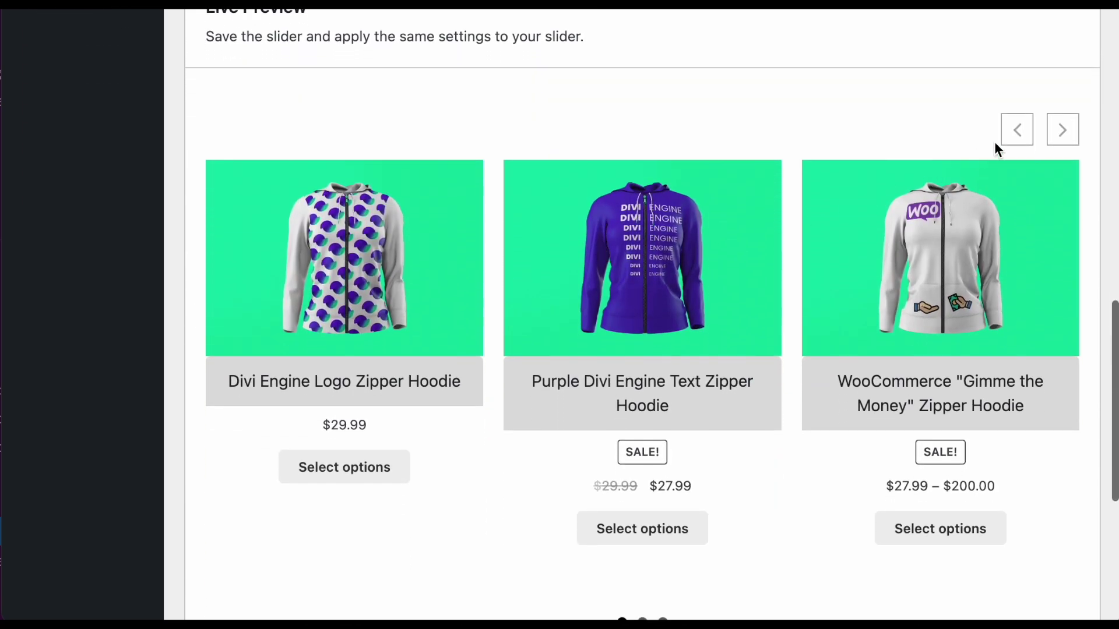
left_click(1062, 130)
Look through the Display Options, Thumbnail, Slider Settings and Typography tabs, then return to General Settings
scroll(626, 217, "up", 1)
scroll(627, 217, "up", 15)
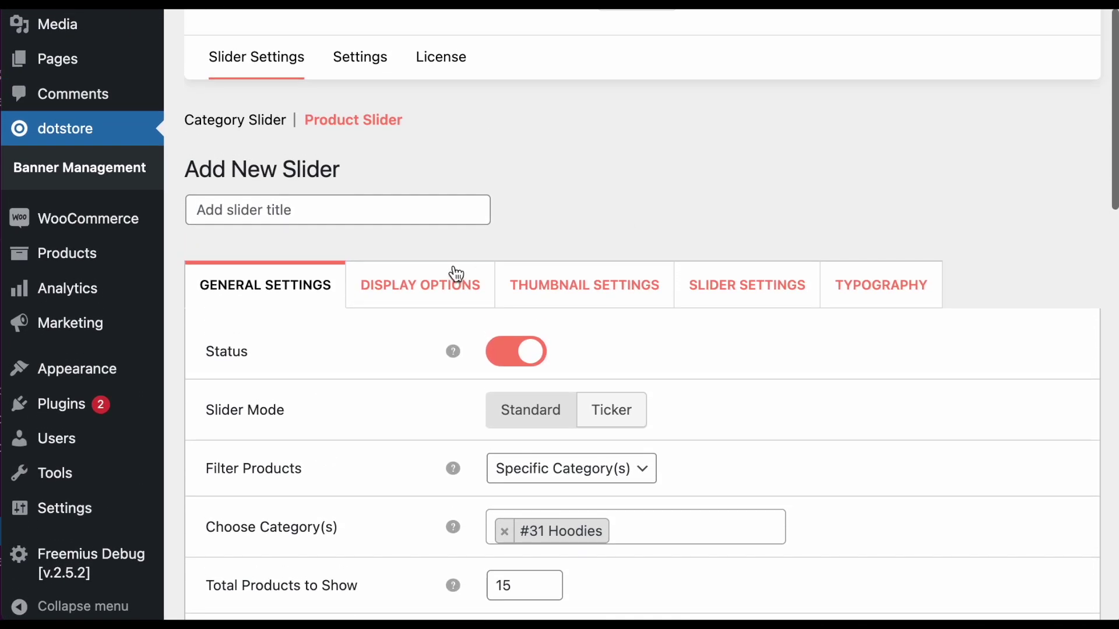
left_click(436, 286)
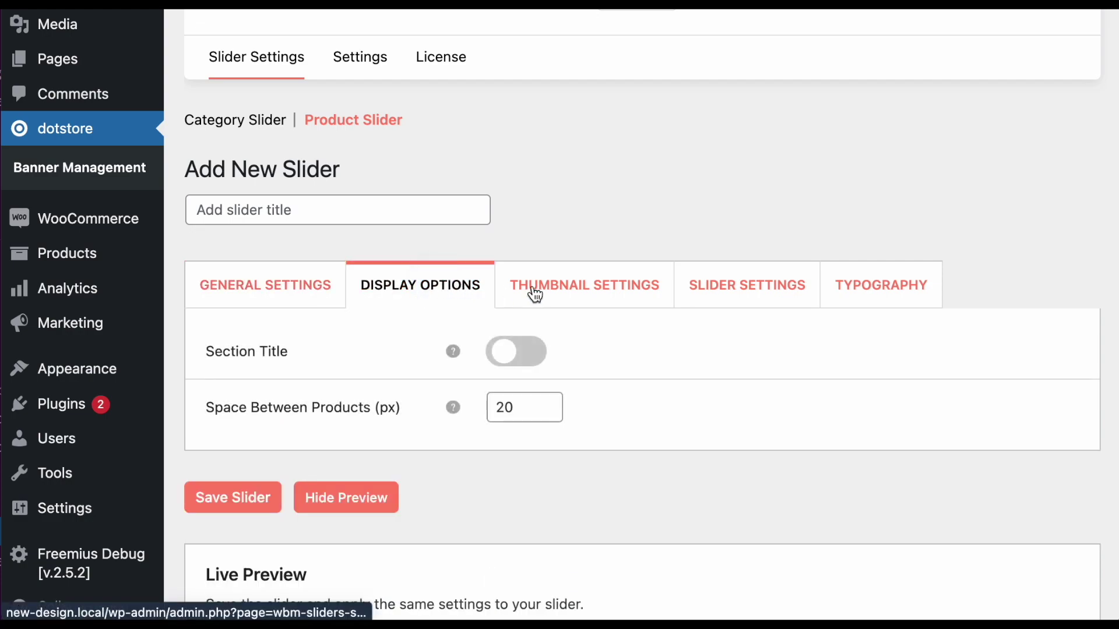
left_click(569, 294)
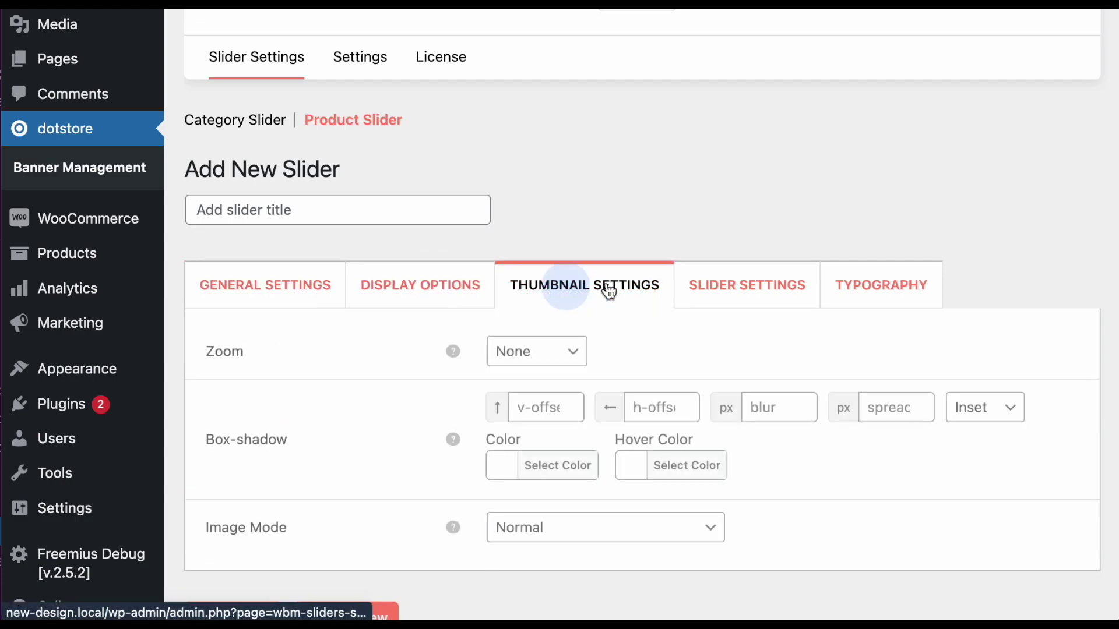
left_click(733, 297)
left_click(880, 292)
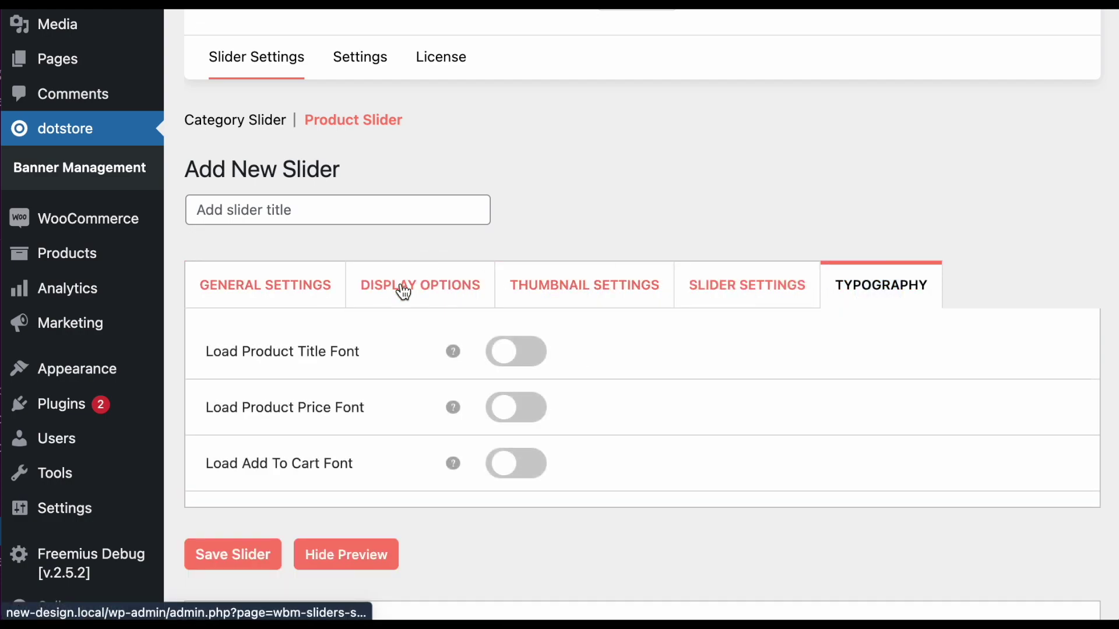
left_click(403, 291)
scroll(396, 283, "down", 2)
left_click(272, 194)
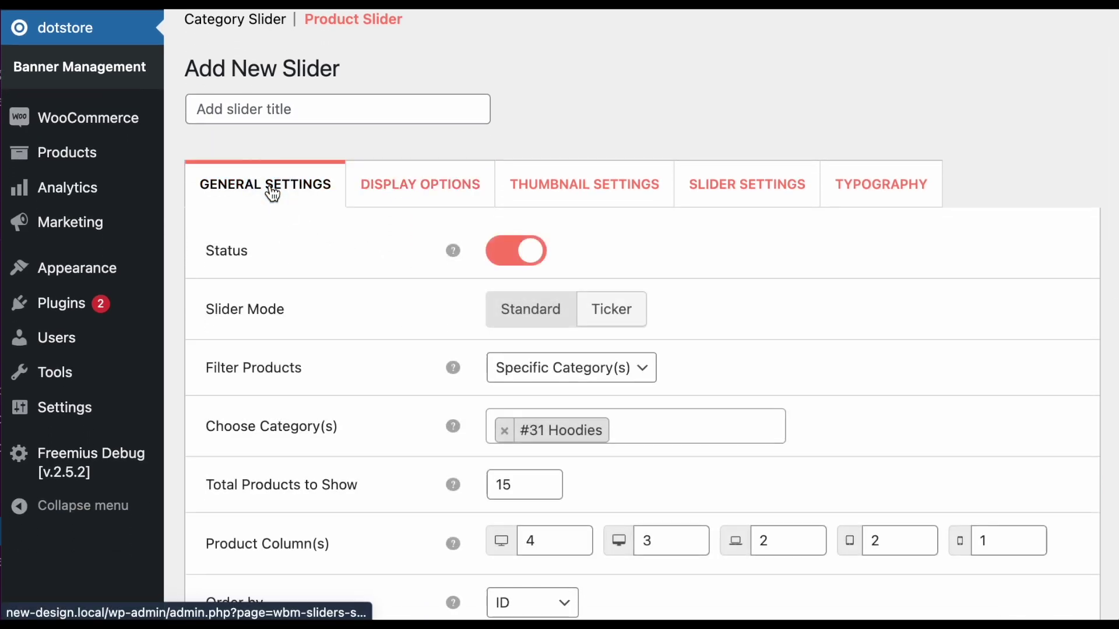
scroll(272, 194, "down", 10)
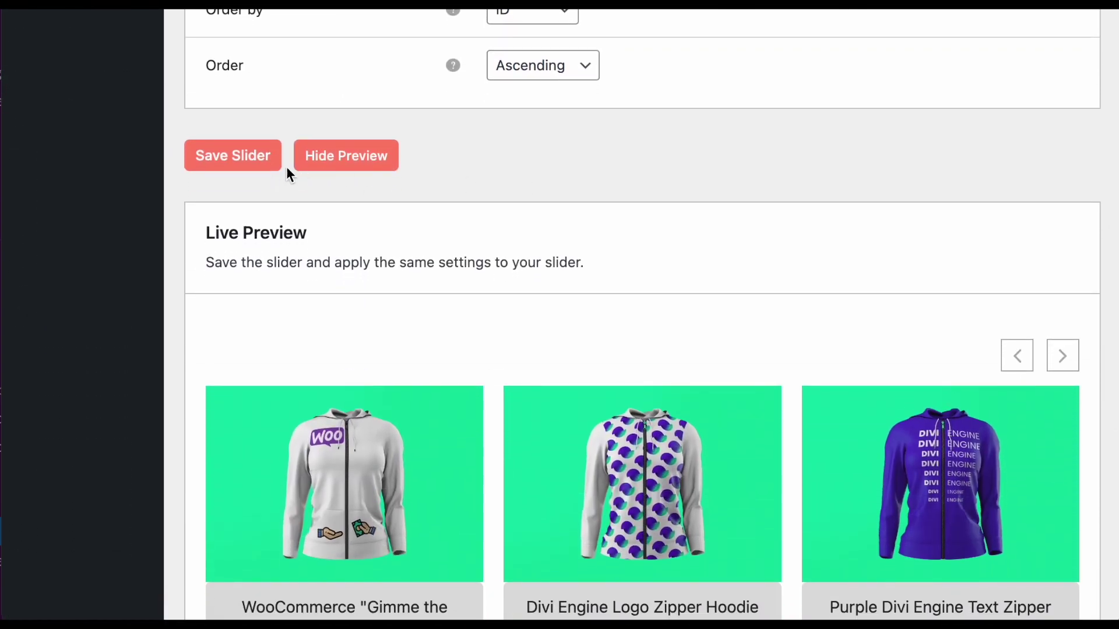
Title the product slider 'Hoodies with latest arrival' and save it
left_click(231, 160)
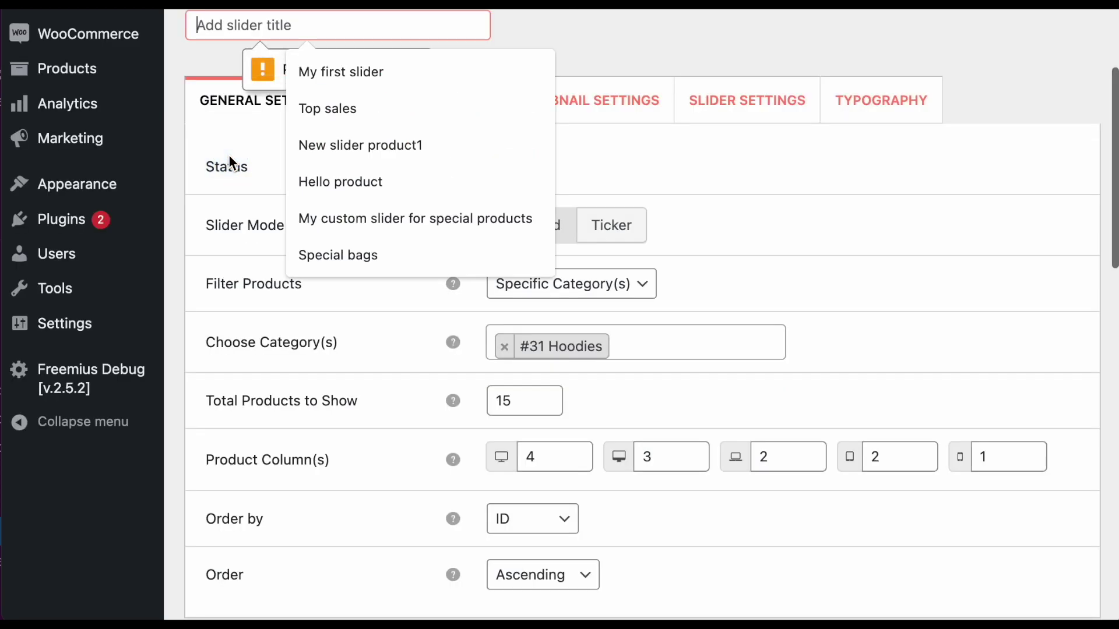
scroll(266, 81, "up", 1)
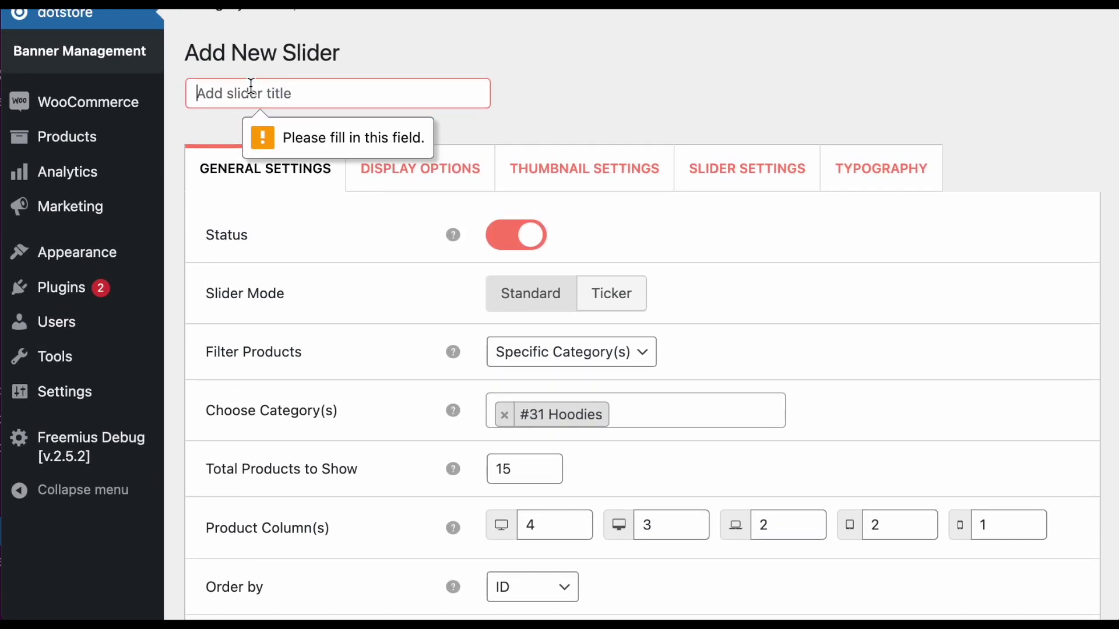
left_click(250, 88)
type("Hoodies with latest arriva")
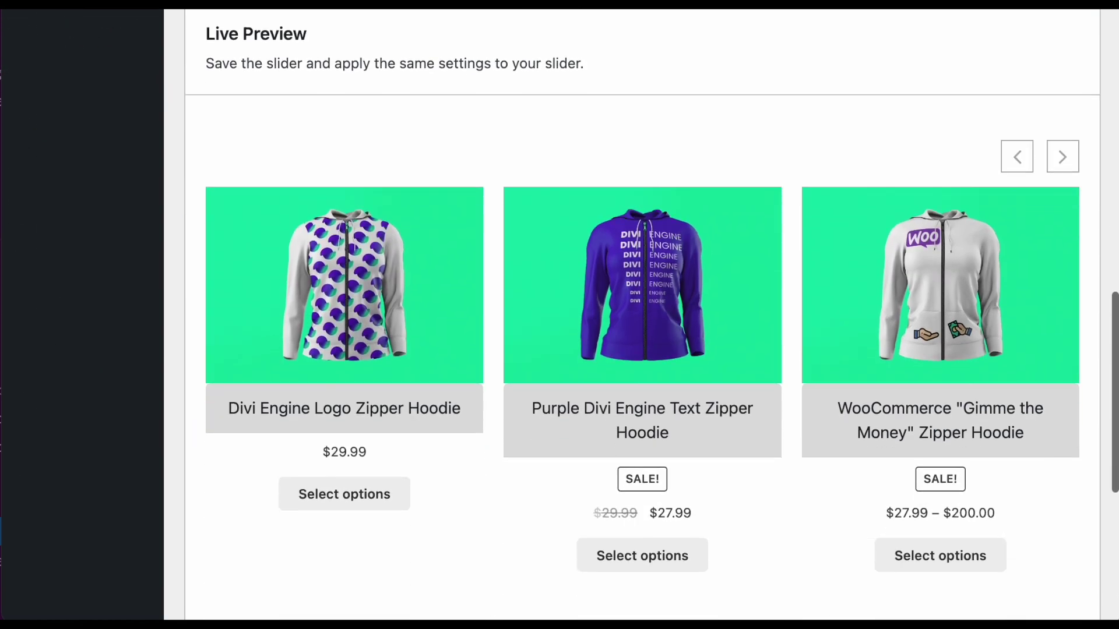
scroll(248, 115, "up", 3)
left_click(249, 139)
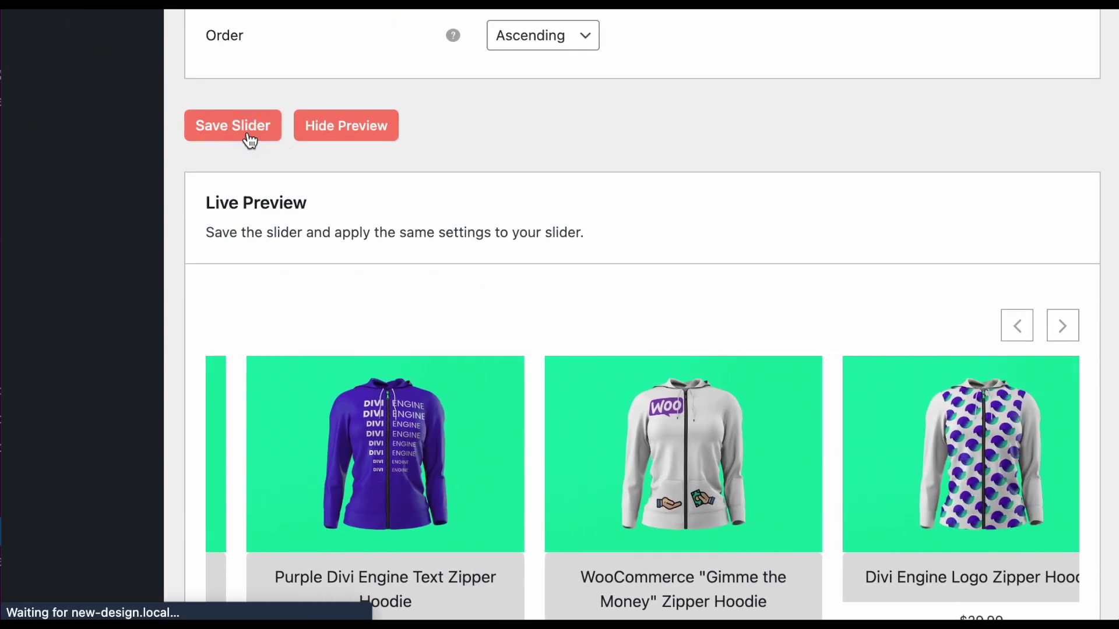
Copy the slider shortcode [wcbm_product id="229"]
scroll(247, 140, "down", 10)
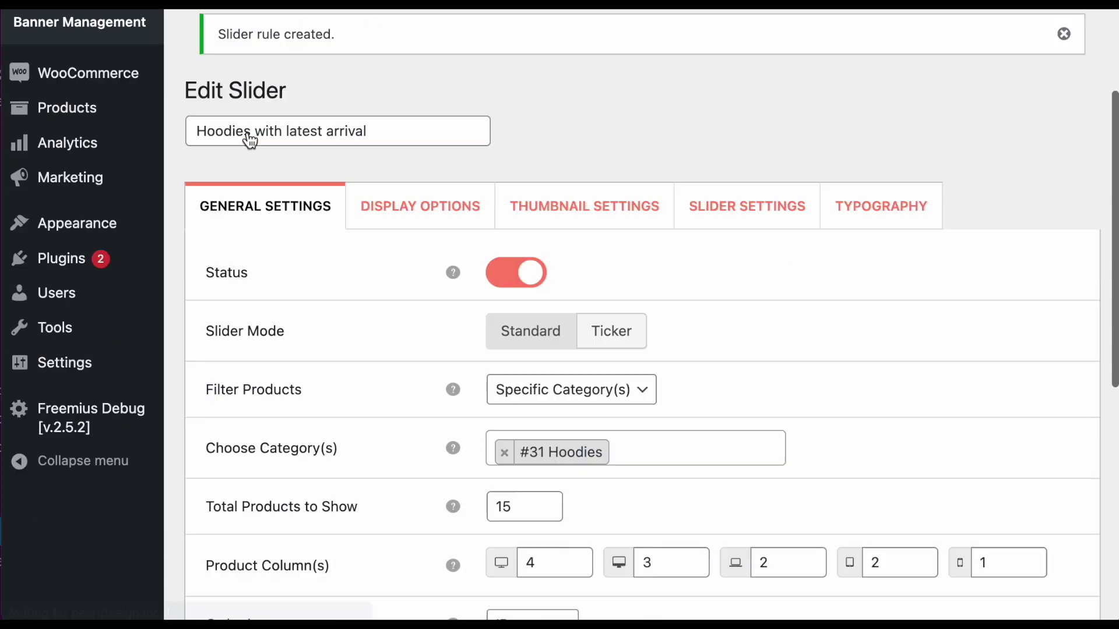
left_click(379, 493)
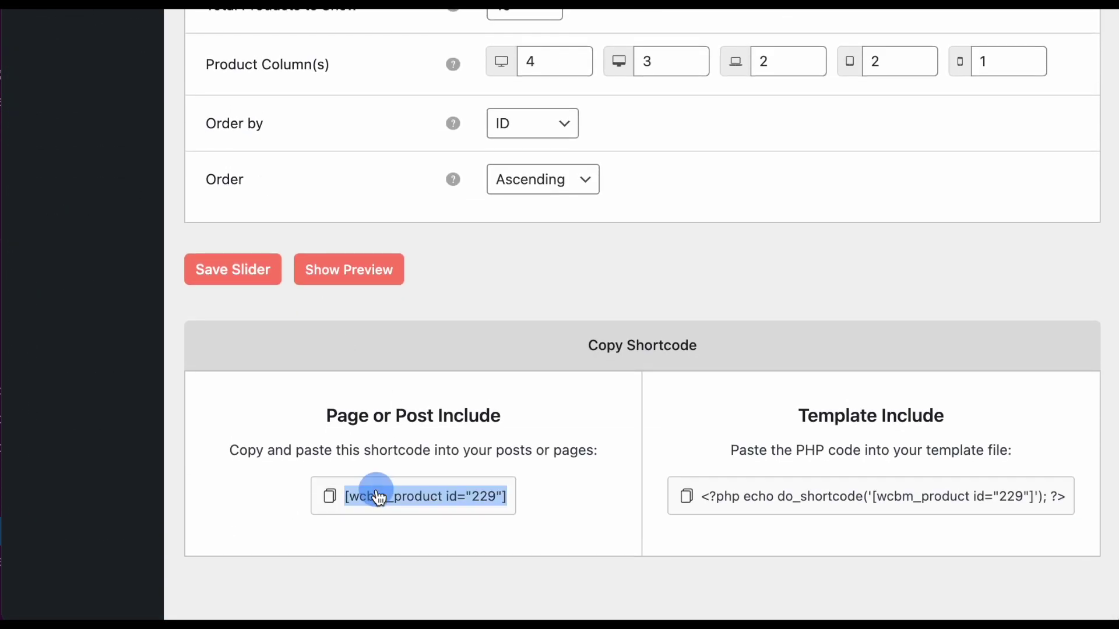
scroll(541, 345, "up", 10)
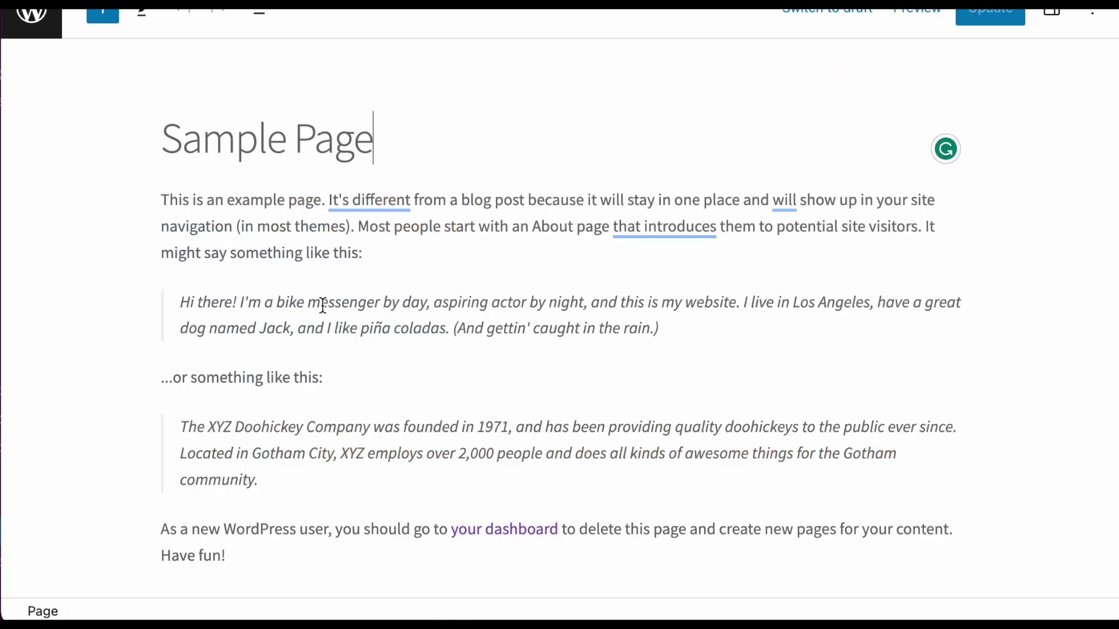
Paste the [wcbm_product id="229"] shortcode in a new paragraph after the opening paragraph
left_click(408, 253)
key("Return")
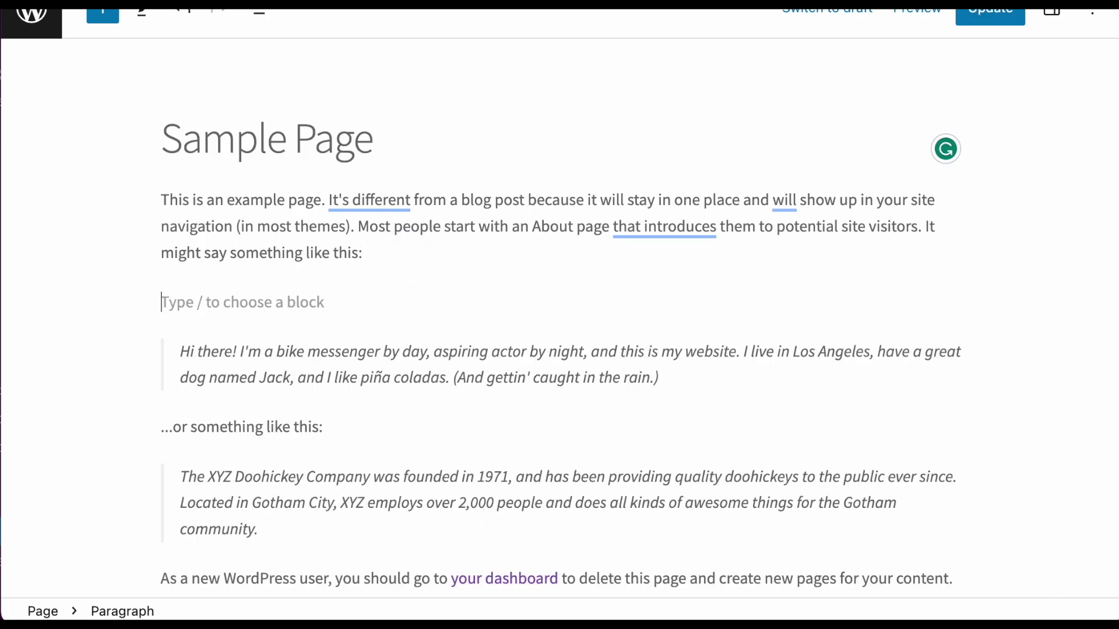
key("ctrl+v")
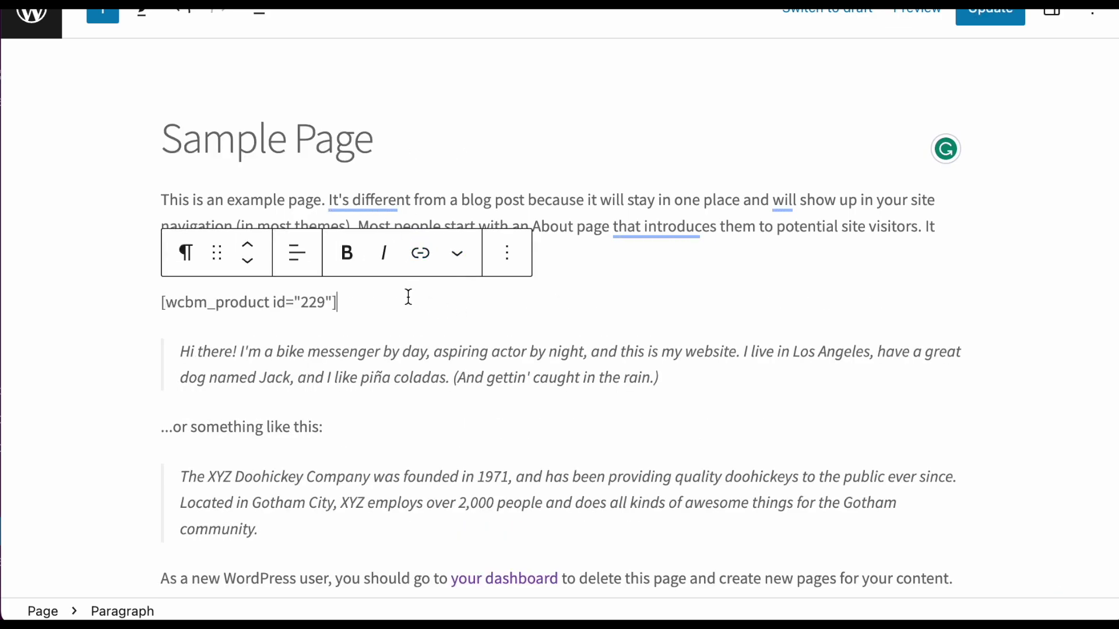
Update Sample Page and view it on the site
left_click(981, 21)
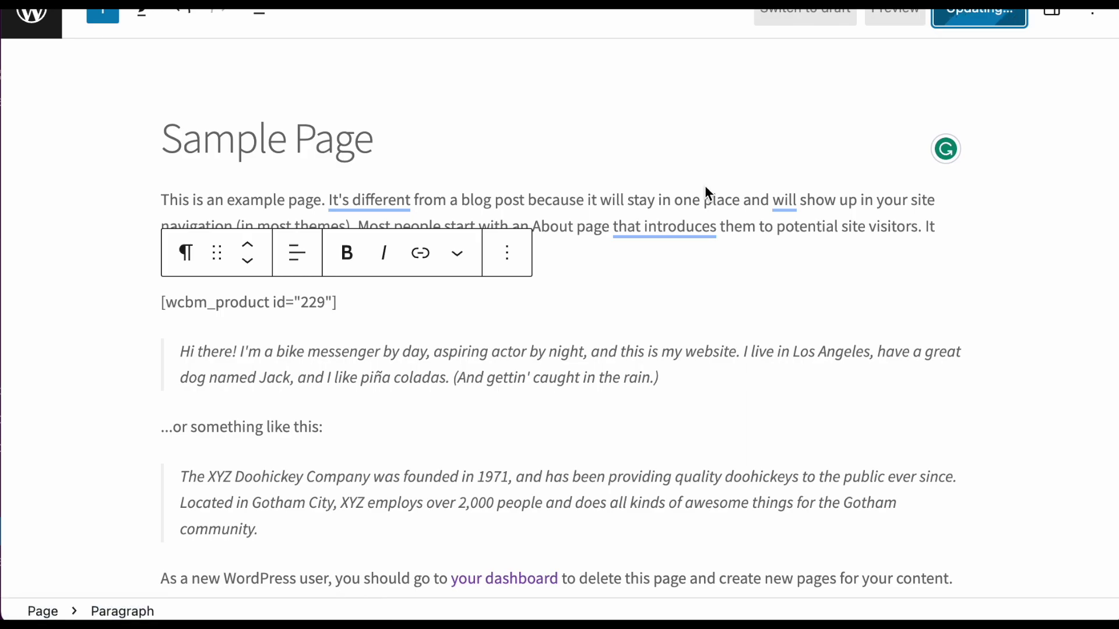
left_click(195, 558)
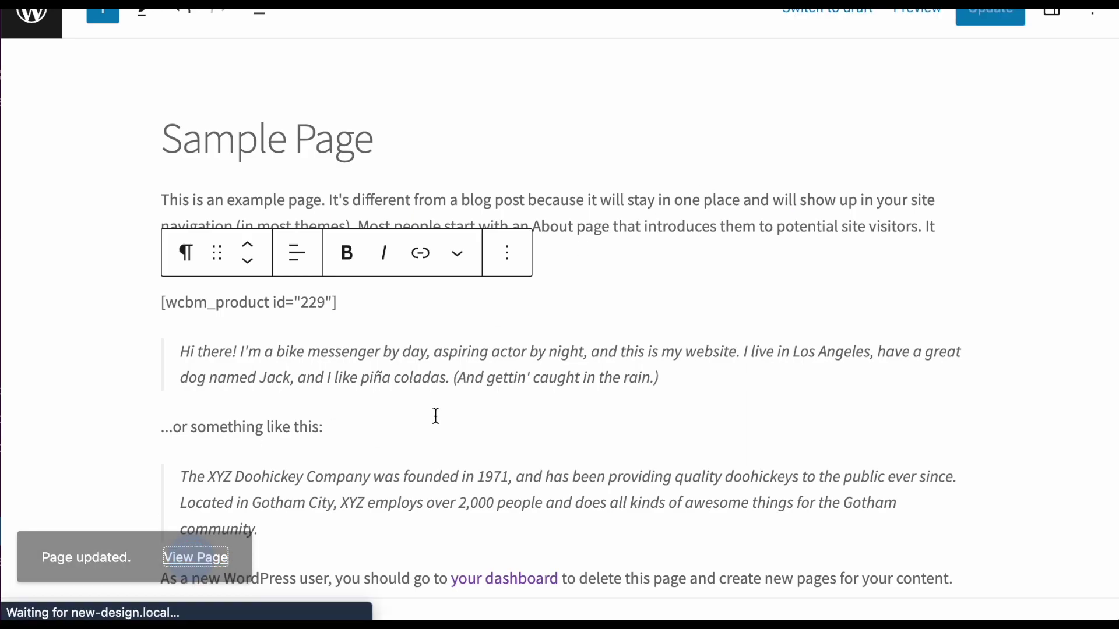
scroll(469, 402, "down", 8)
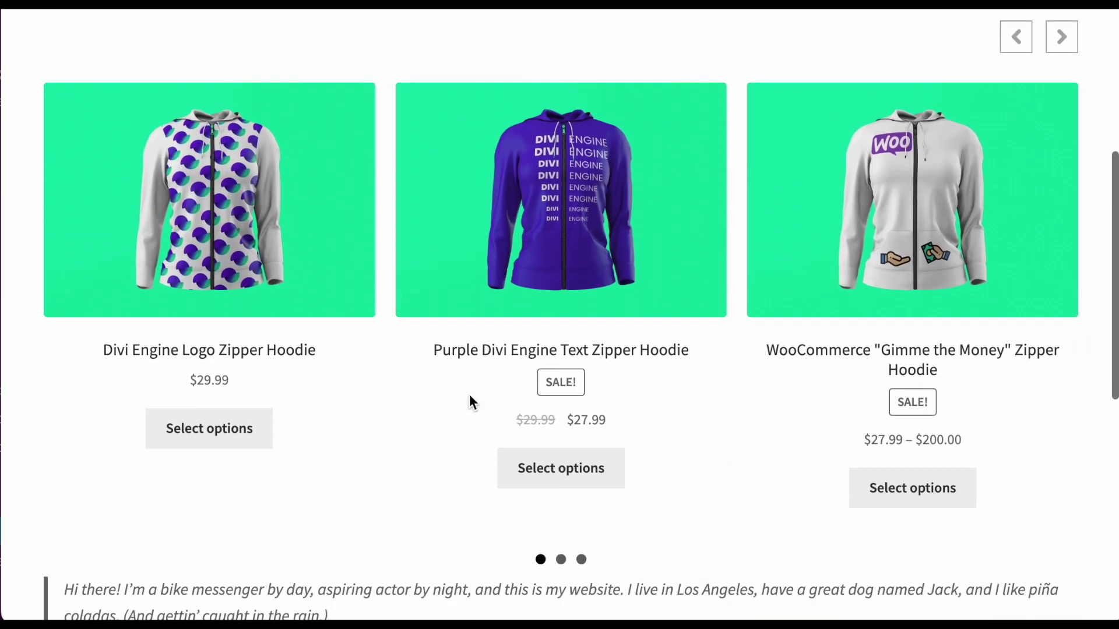
Advance the Sample Page hoodie carousel by one product, bringing the Purple Divi Engine Text Zipper Hoodie first
scroll(494, 392, "up", 1)
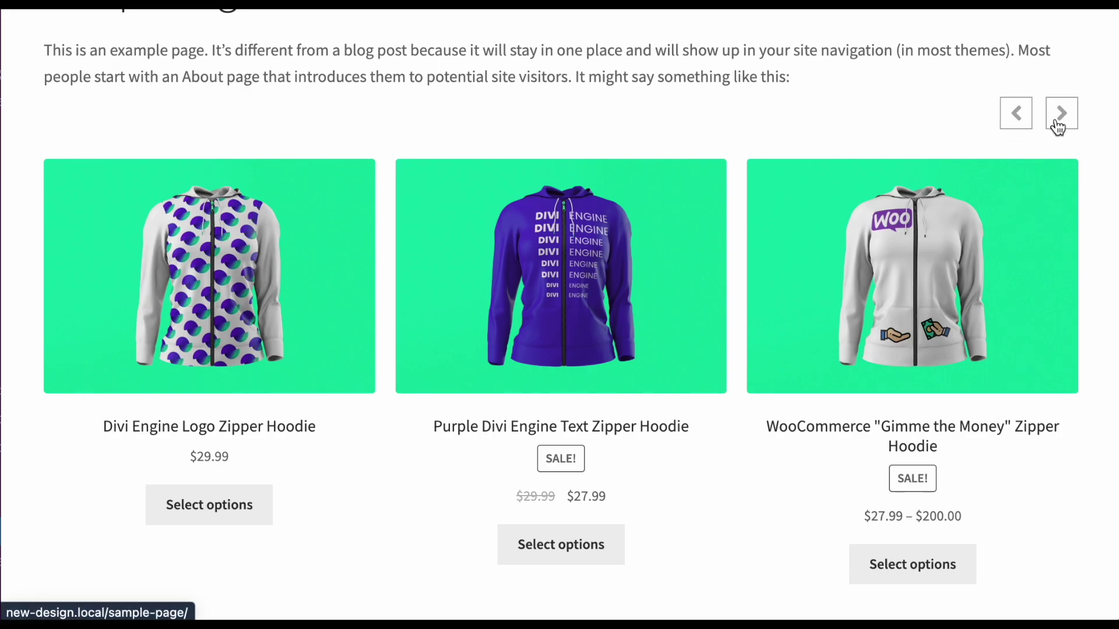
left_click(1015, 117)
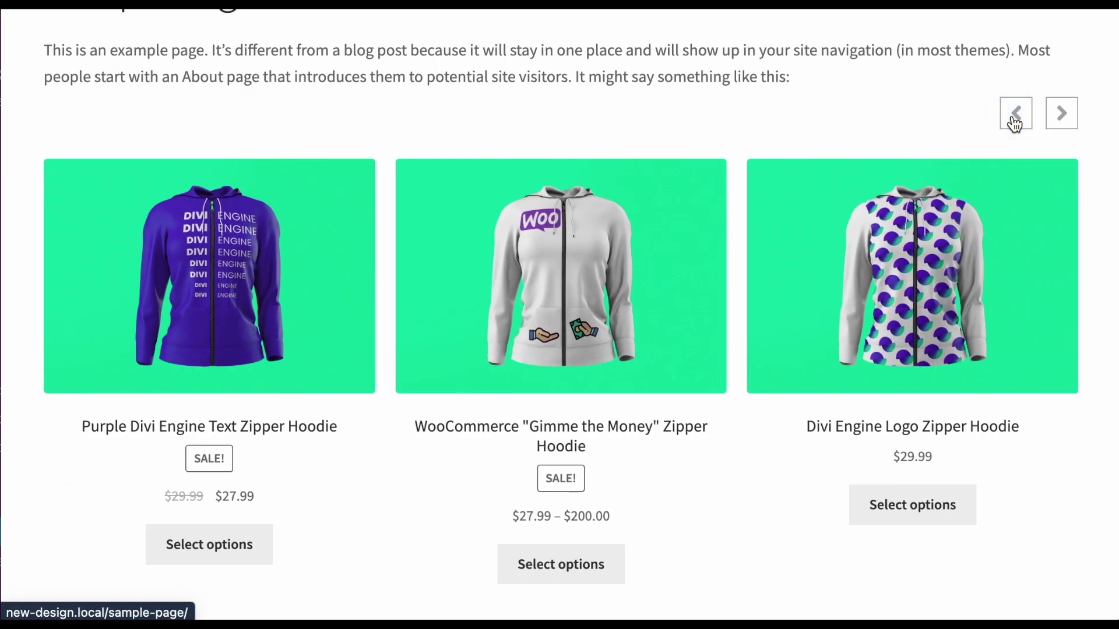
scroll(785, 375, "down", 3)
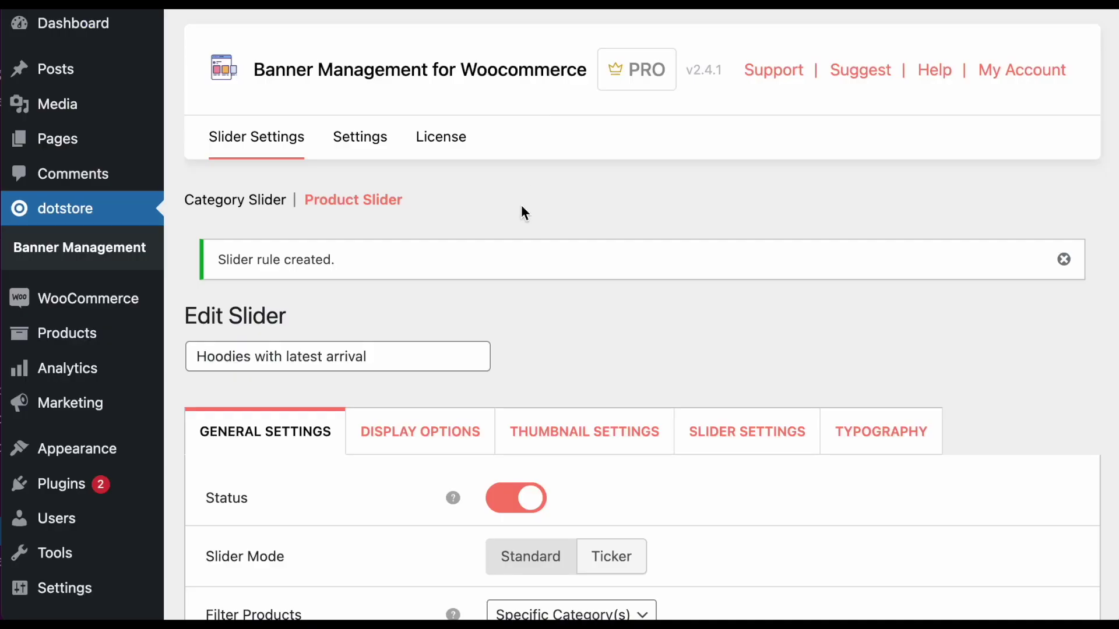
Go to the empty All Category Sliders list under Slider Settings
scroll(495, 301, "down", 12)
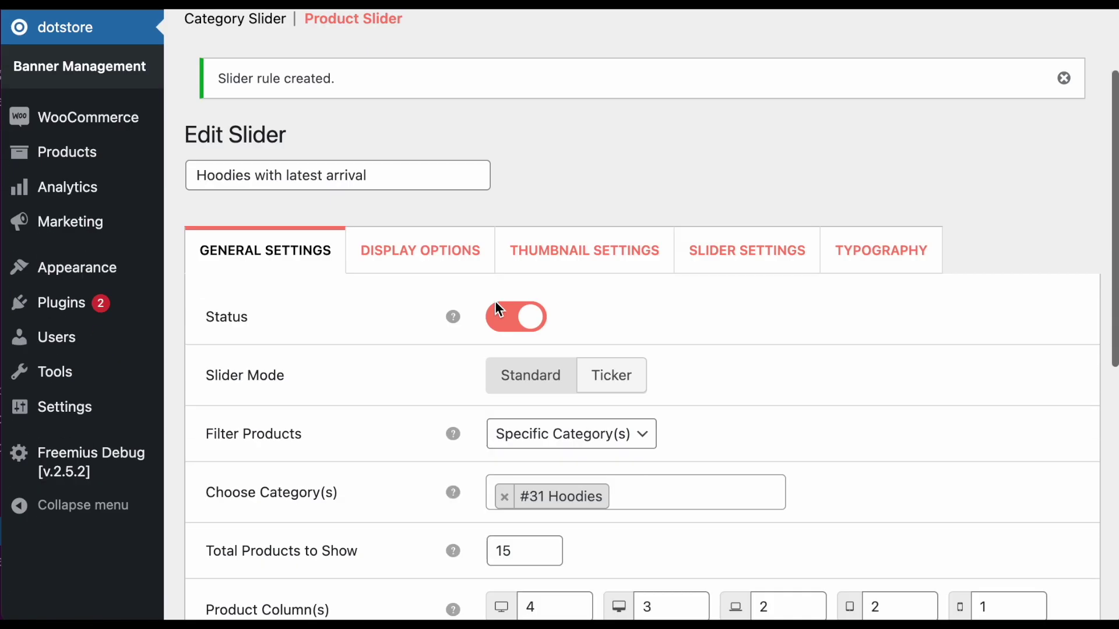
scroll(494, 300, "up", 10)
scroll(494, 299, "up", 3)
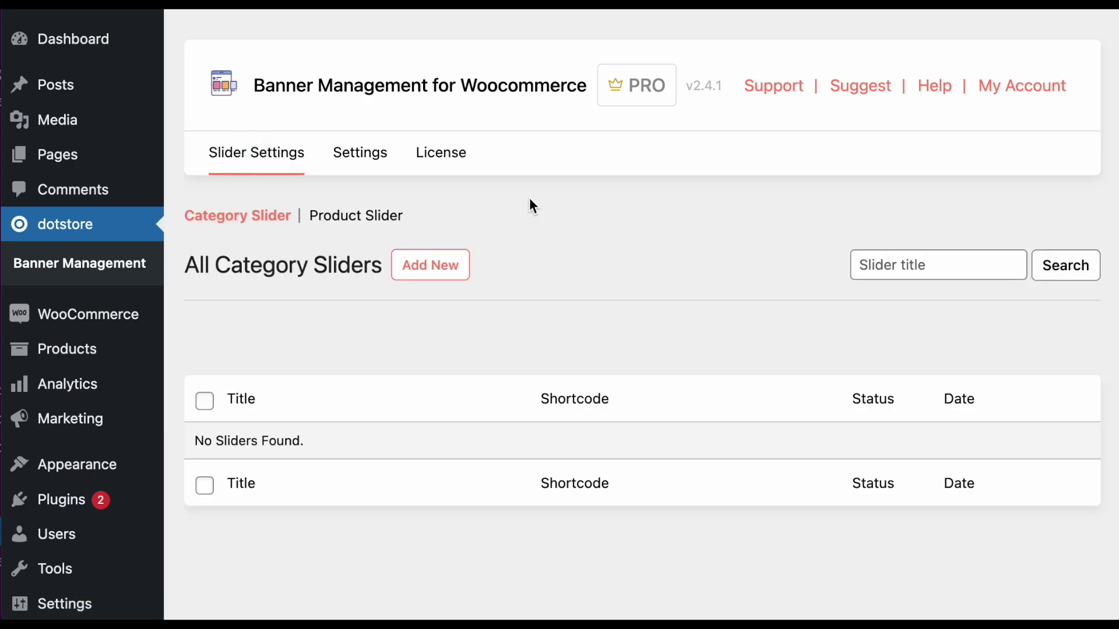
left_click(347, 216)
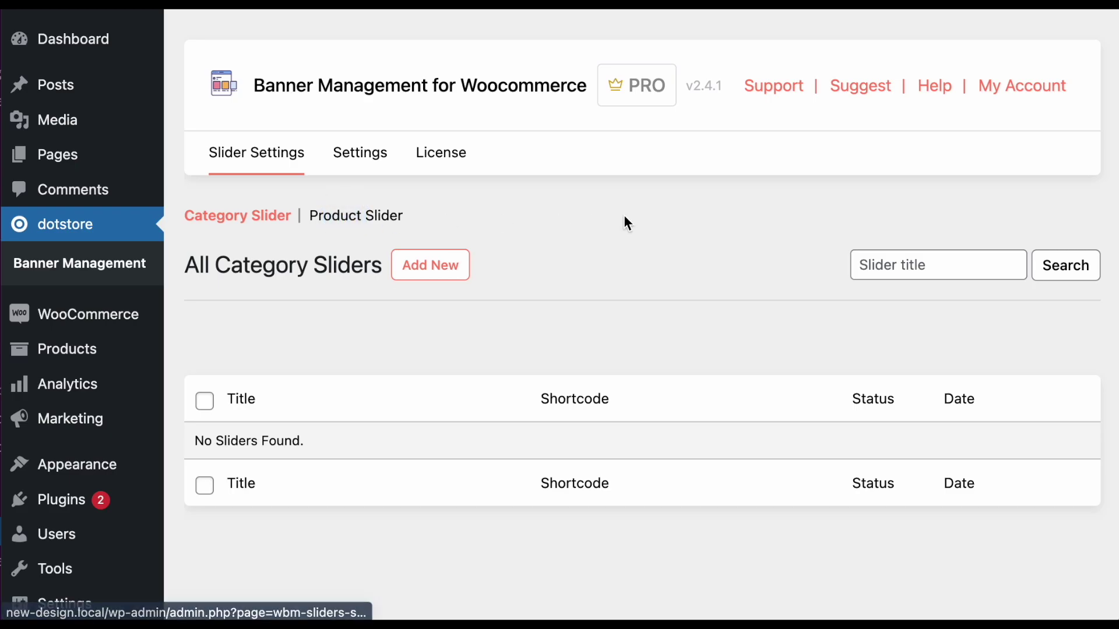